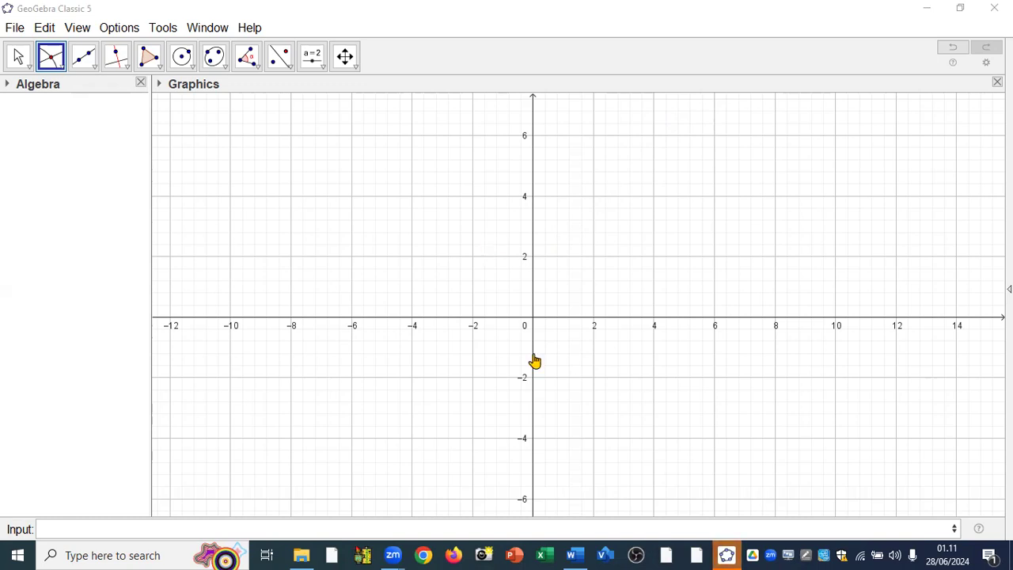
# Consult example 8.1 in the Word document, return to GeoGebra and plot the function f=-x^2+4x.
pyautogui.moveTo(573, 555)
pyautogui.click(552, 484)
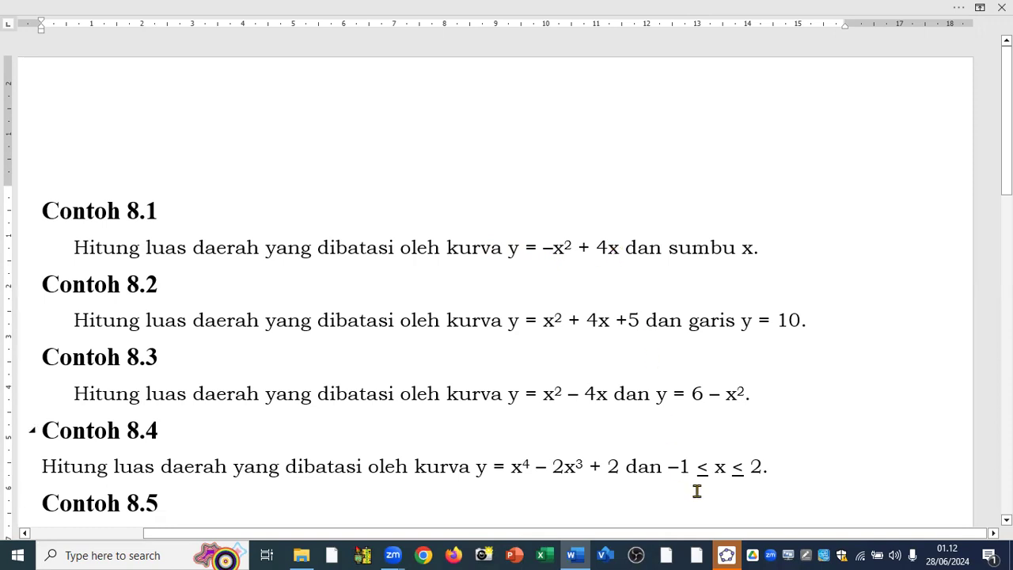
pyautogui.moveTo(729, 554)
pyautogui.click(734, 503)
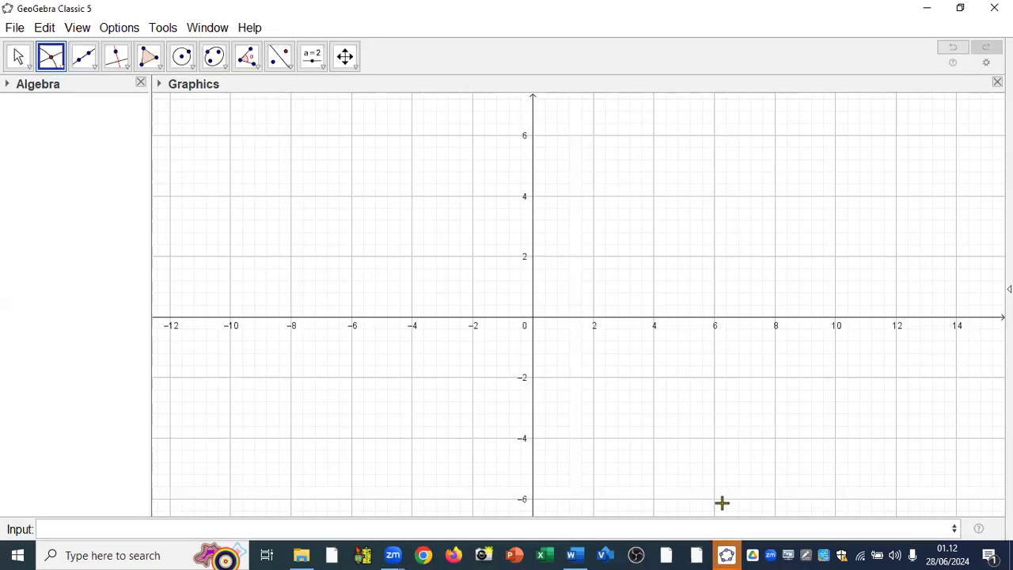
pyautogui.click(190, 529)
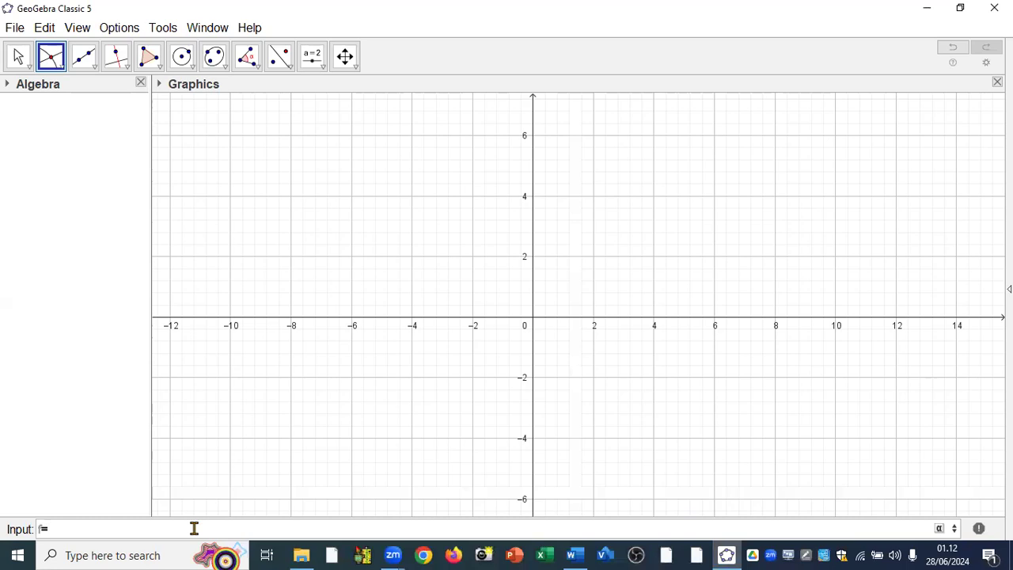
pyautogui.write('f=-x')
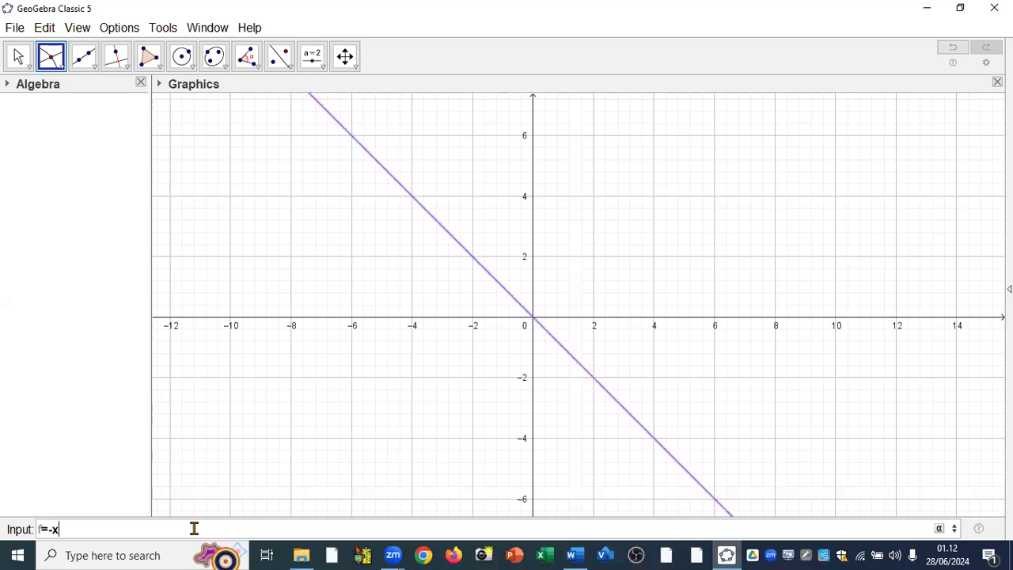
pyautogui.write('^2+4x')
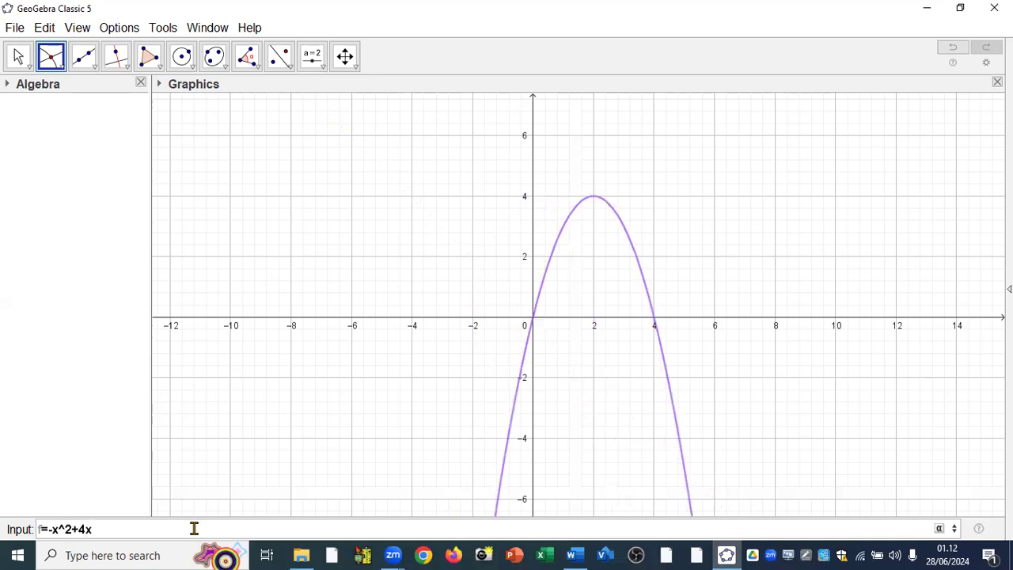
pyautogui.press('Return')
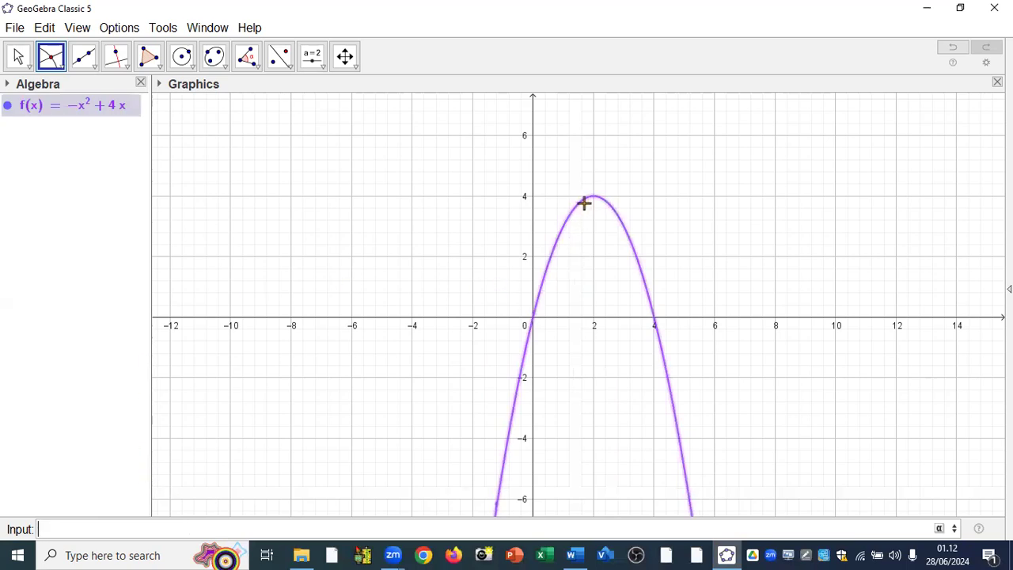
# Create the intersection points of the parabola f and the x-axis with the Intersect tool.
pyautogui.click(57, 60)
pyautogui.click(57, 60)
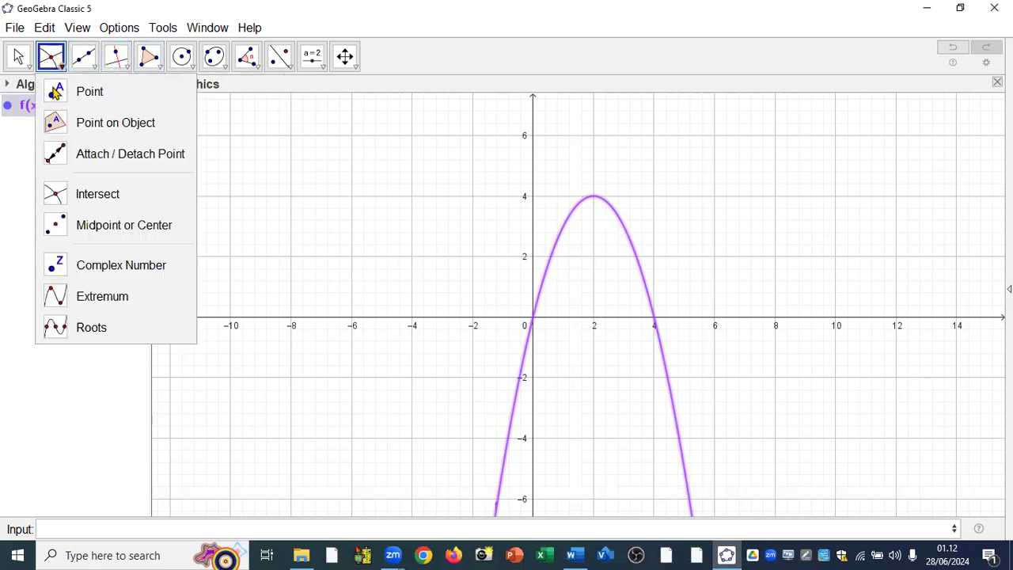
pyautogui.click(74, 196)
pyautogui.click(635, 255)
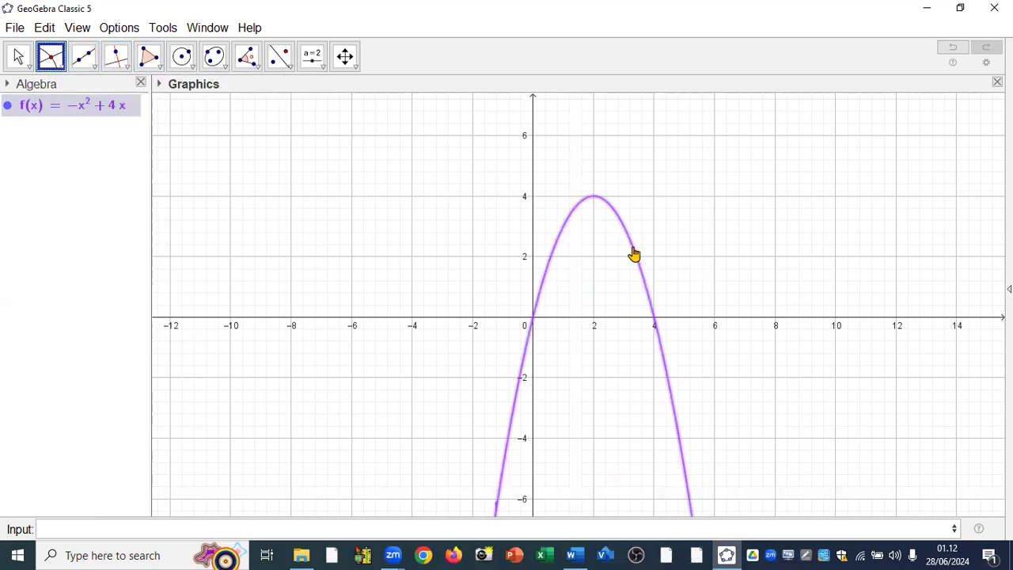
pyautogui.click(690, 318)
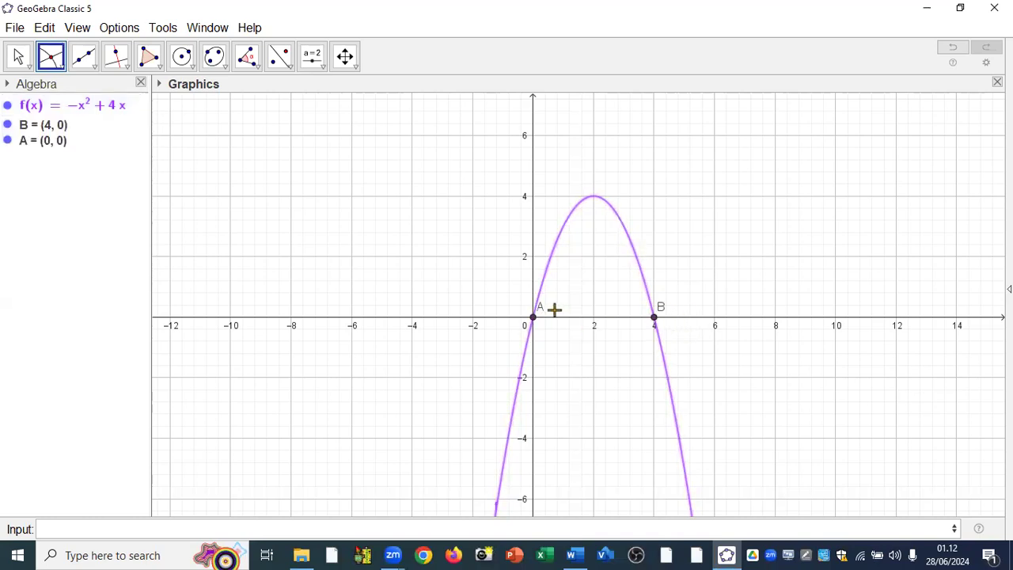
# Compute the area under f with the Integral command, using x(A) as start value and x(B) as end value.
pyautogui.click(90, 531)
pyautogui.write('int')
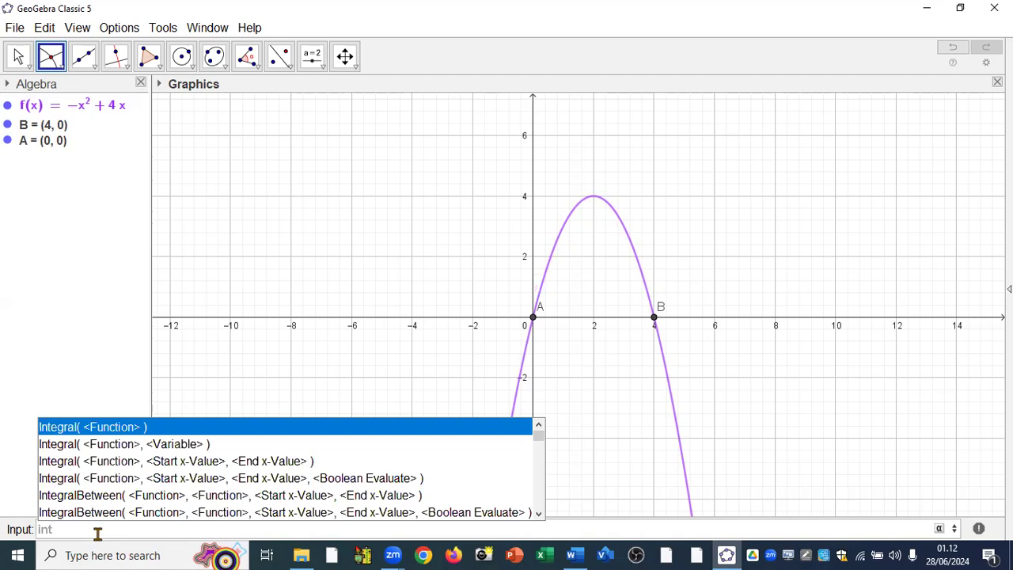
pyautogui.click(82, 467)
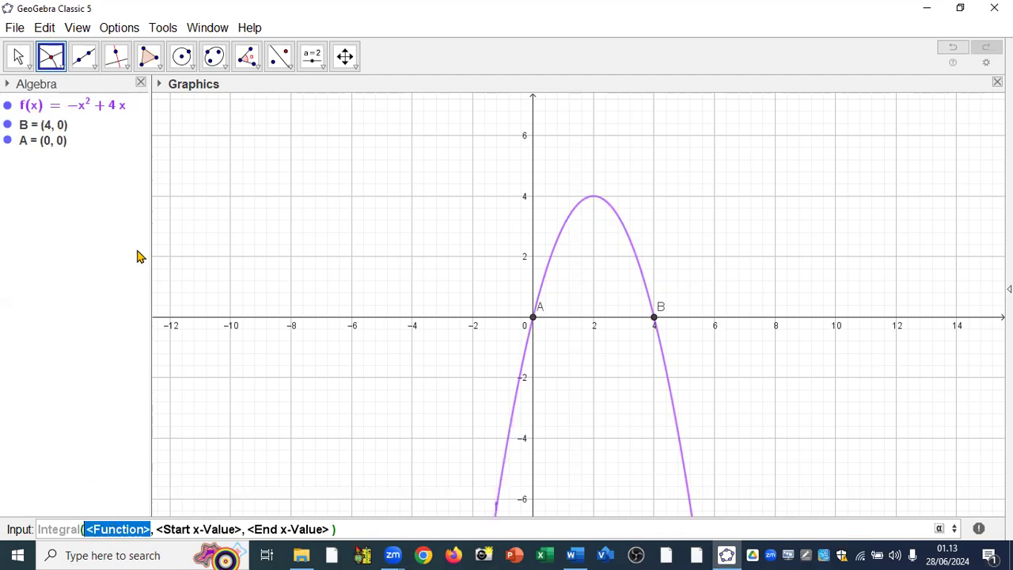
pyautogui.write('f')
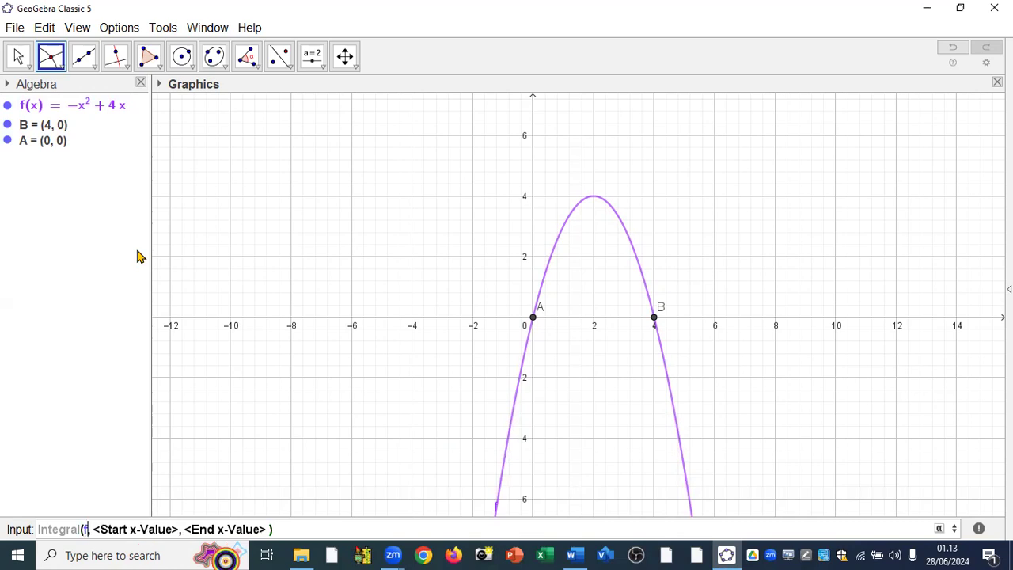
pyautogui.press('Tab')
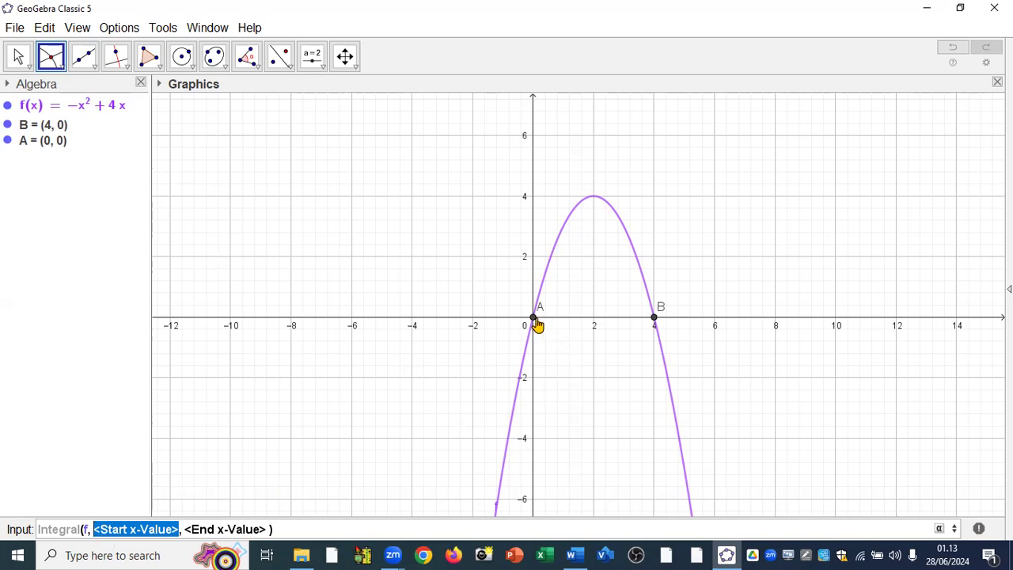
pyautogui.write('x(A')
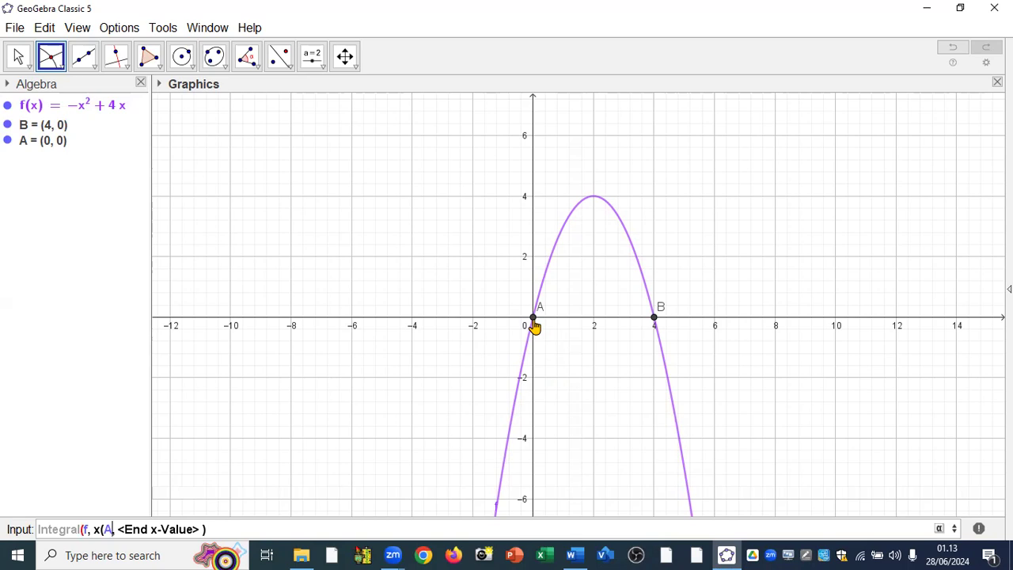
pyautogui.write(')')
pyautogui.press('Tab')
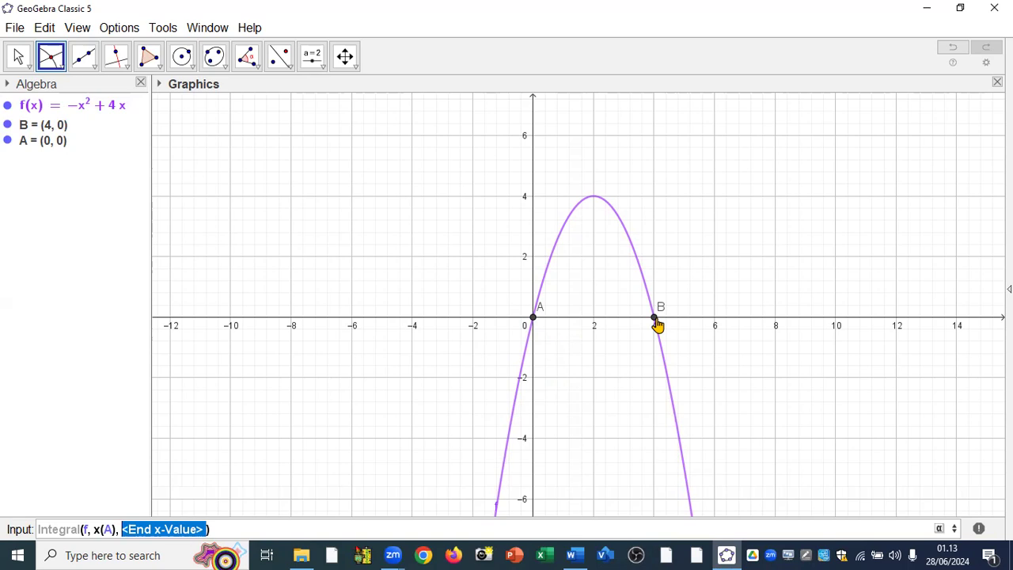
pyautogui.write('x(')
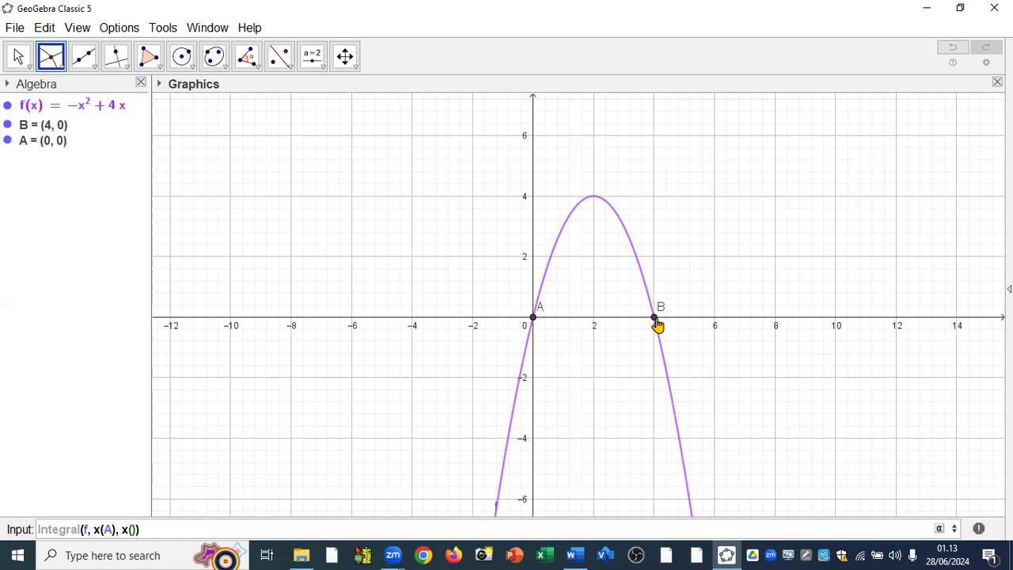
pyautogui.write('B')
pyautogui.press('Return')
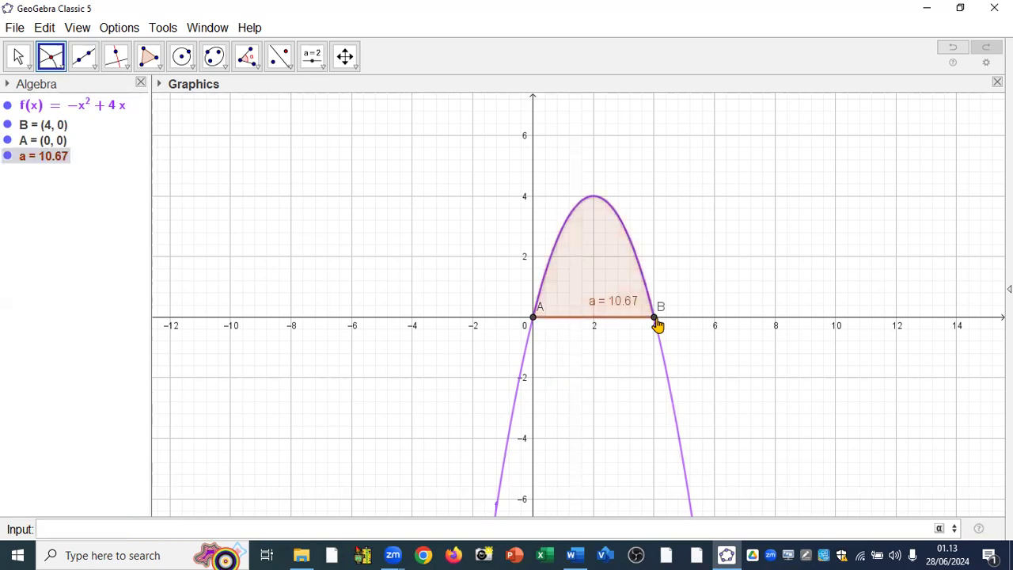
# Delete the function f together with its dependent points and integral.
pyautogui.scroll(3, 631, 323)
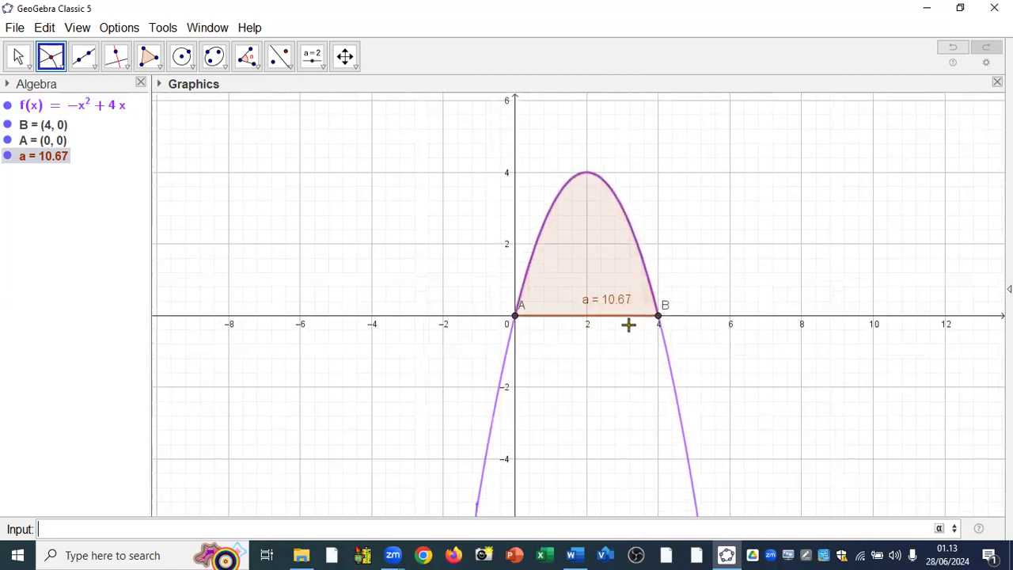
pyautogui.scroll(3, 599, 302)
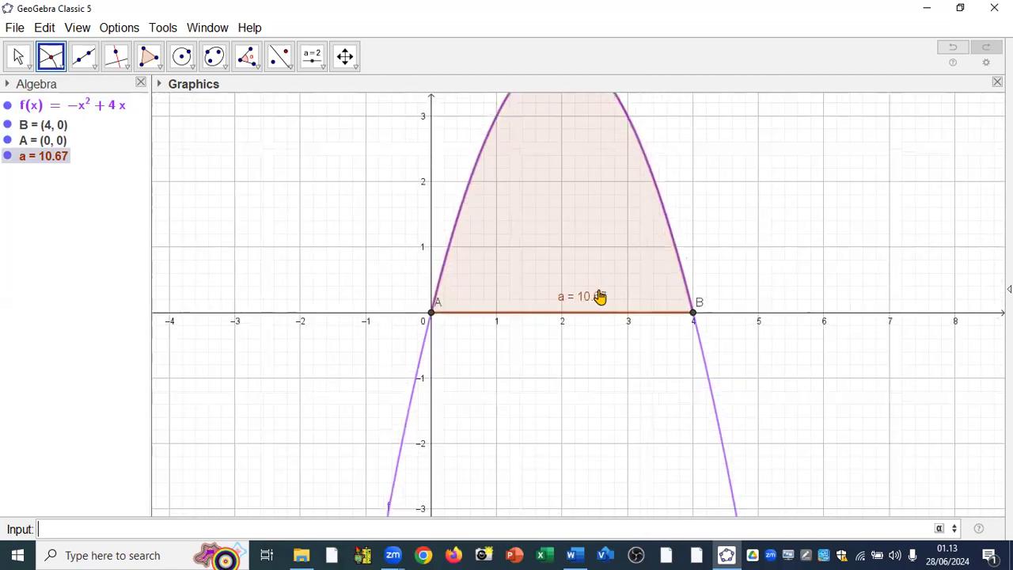
pyautogui.rightClick(116, 108)
pyautogui.click(155, 236)
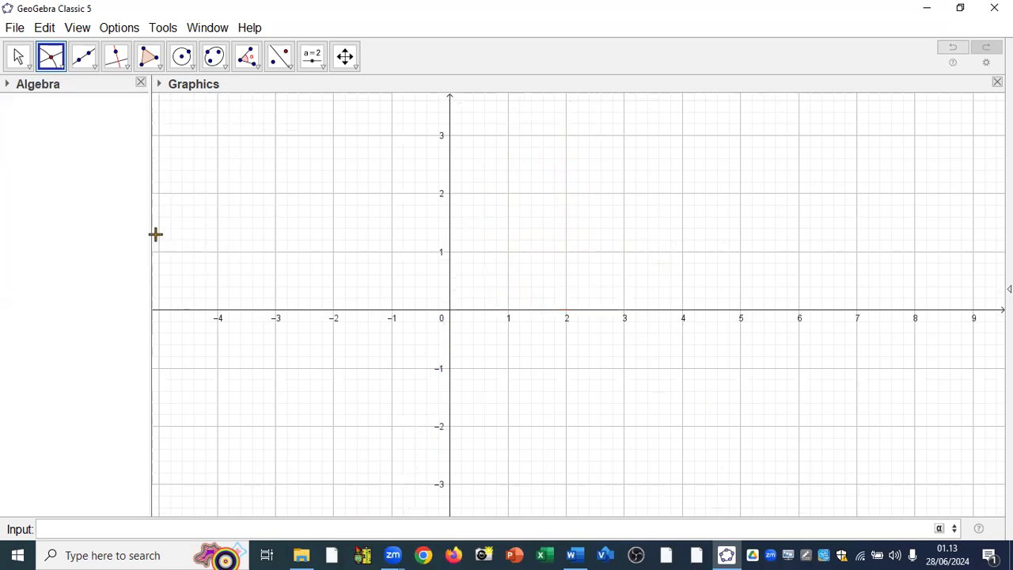
# Consult example 8.2 in the Word document, return to GeoGebra and plot the function g=x^2+4x+5.
pyautogui.click(574, 554)
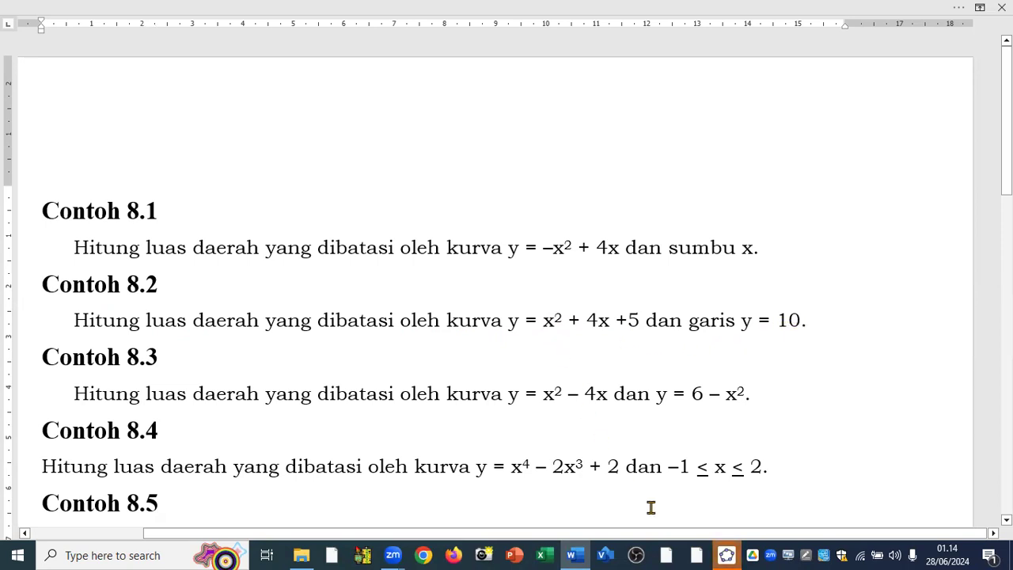
pyautogui.moveTo(728, 554)
pyautogui.click(744, 524)
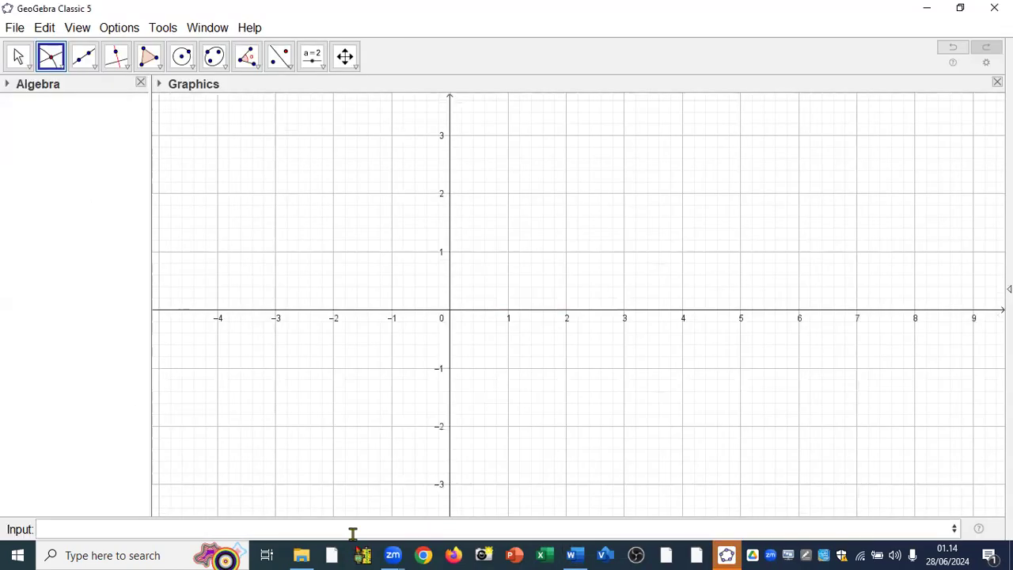
pyautogui.click(238, 527)
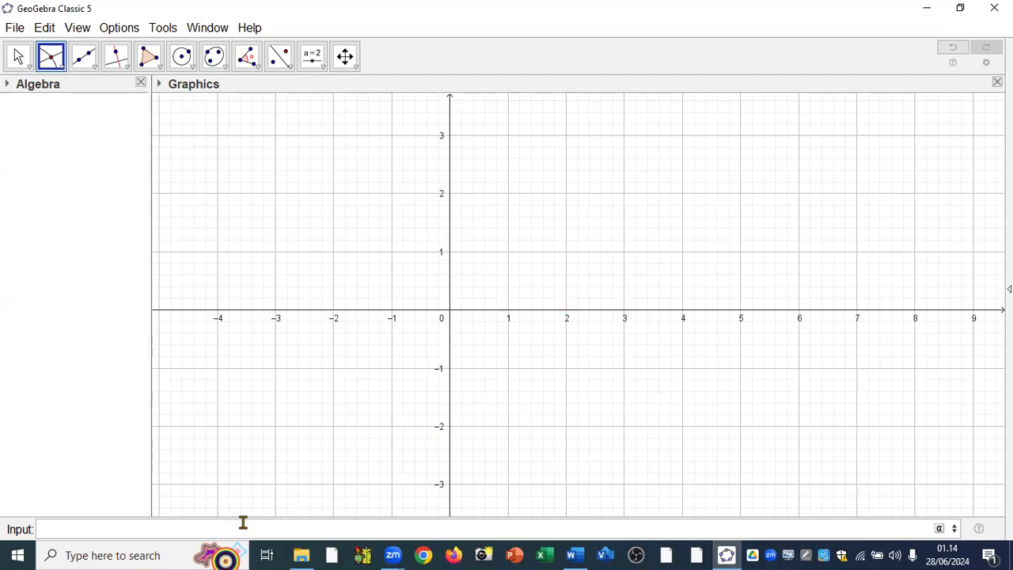
pyautogui.write('g=x^2+')
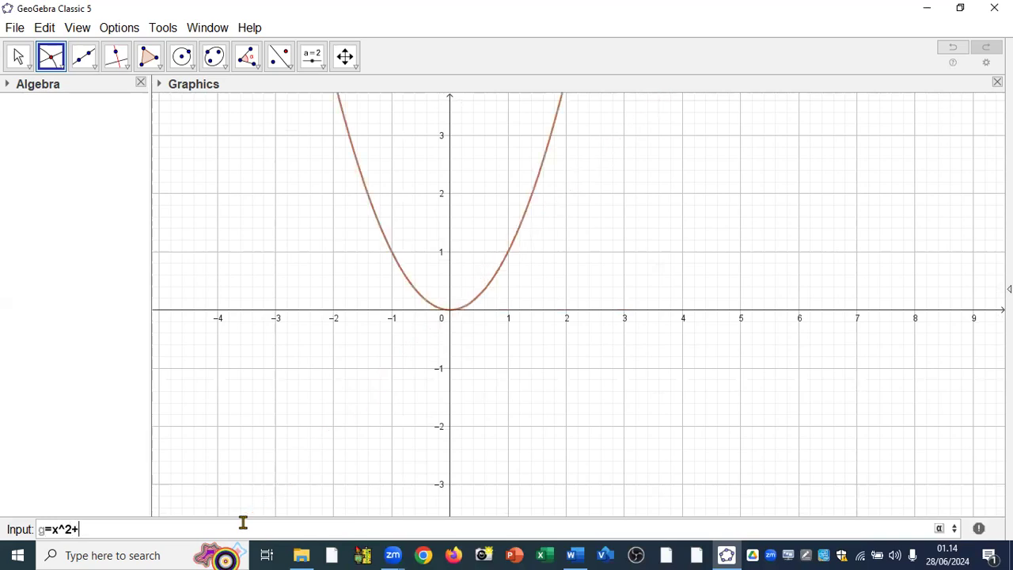
pyautogui.write('4x+5')
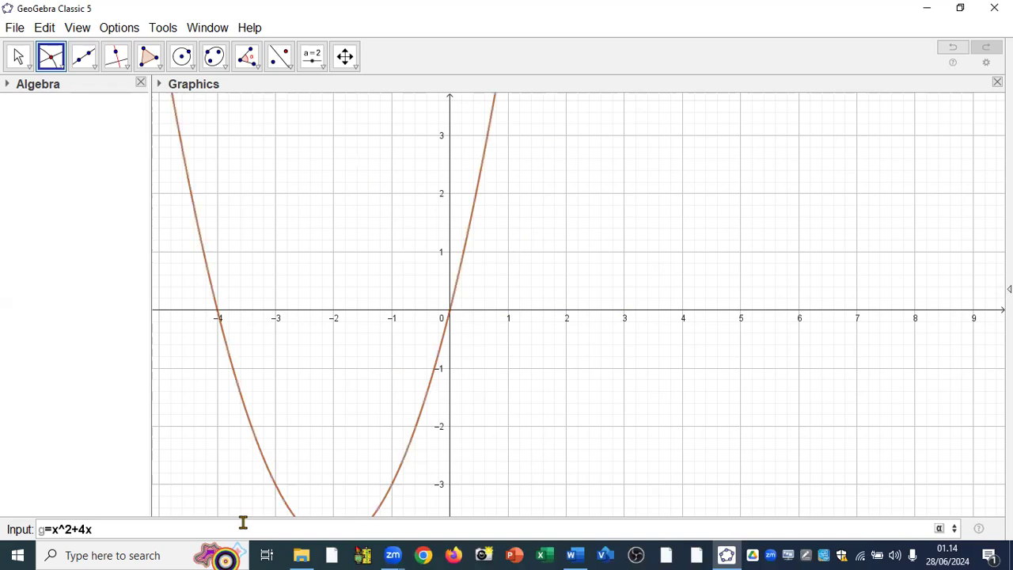
pyautogui.press('Return')
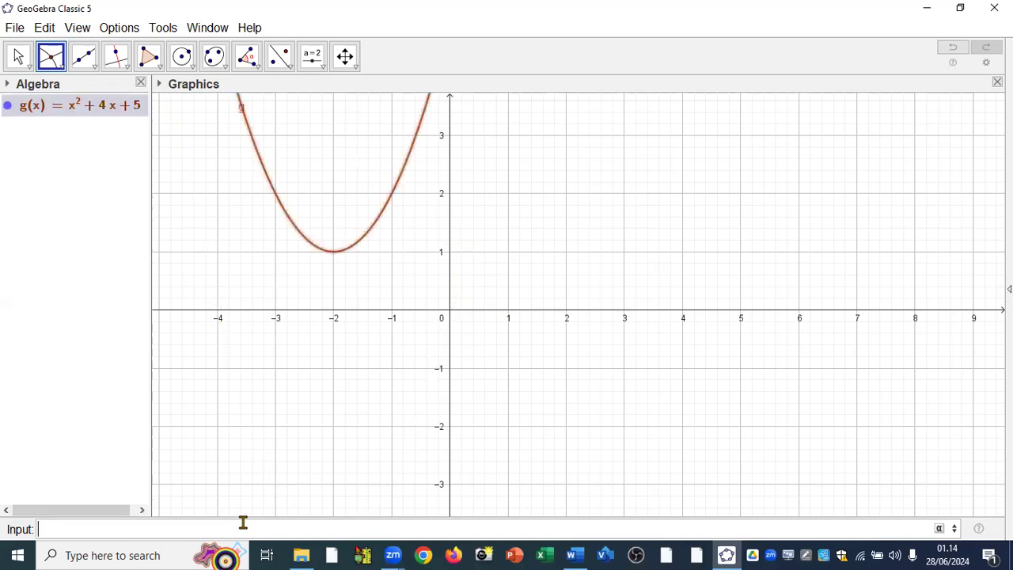
# Add the horizontal line y = 10 to the graph of g.
pyautogui.click(20, 58)
pyautogui.click(21, 60)
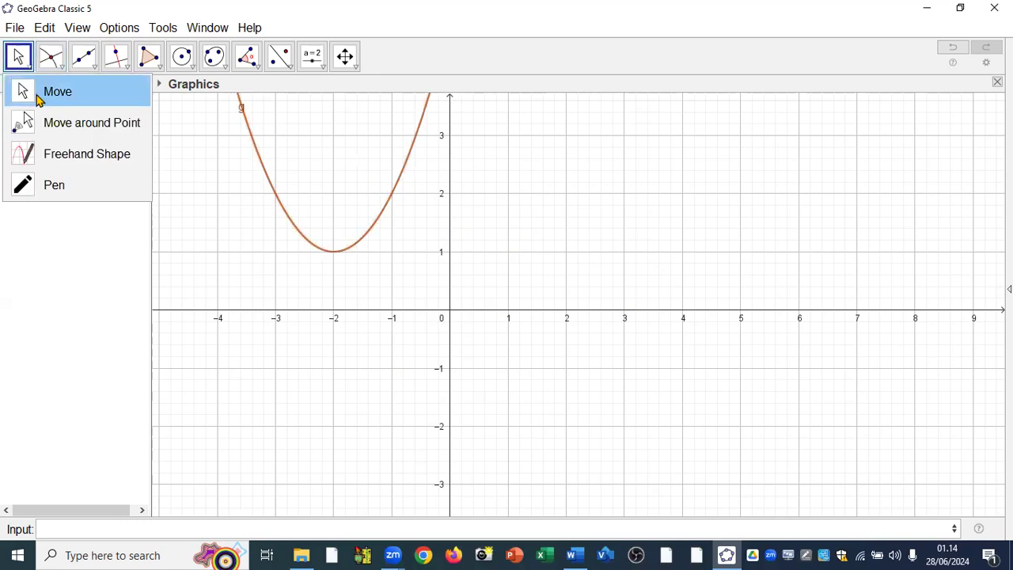
pyautogui.click(38, 97)
pyautogui.moveTo(424, 318); pyautogui.dragTo(482, 428)
pyautogui.moveTo(493, 301); pyautogui.dragTo(488, 321)
pyautogui.scroll(-2, 488, 321)
pyautogui.moveTo(457, 266); pyautogui.dragTo(465, 308)
pyautogui.click(63, 528)
pyautogui.write('y = 10')
pyautogui.press('Return')
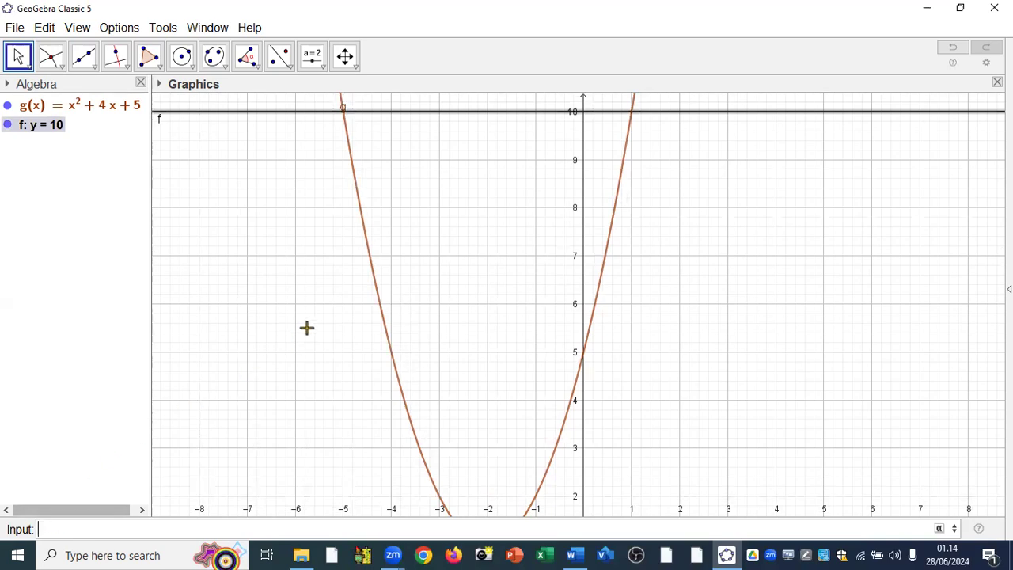
# Create the intersection points of the line y = 10 and the parabola g with the Intersect tool.
pyautogui.scroll(-1, 306, 326)
pyautogui.scroll(-1, 306, 326)
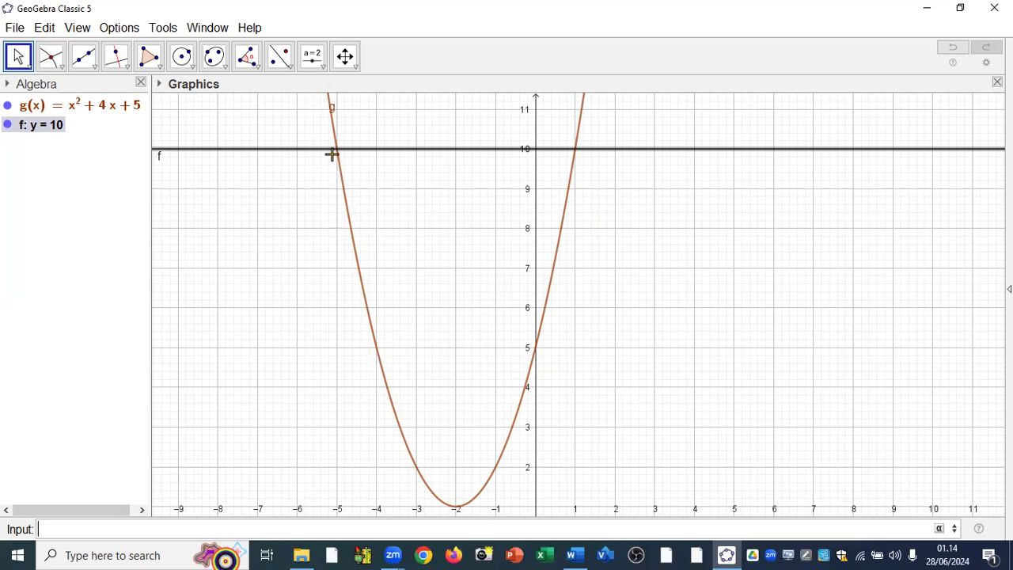
pyautogui.click(51, 62)
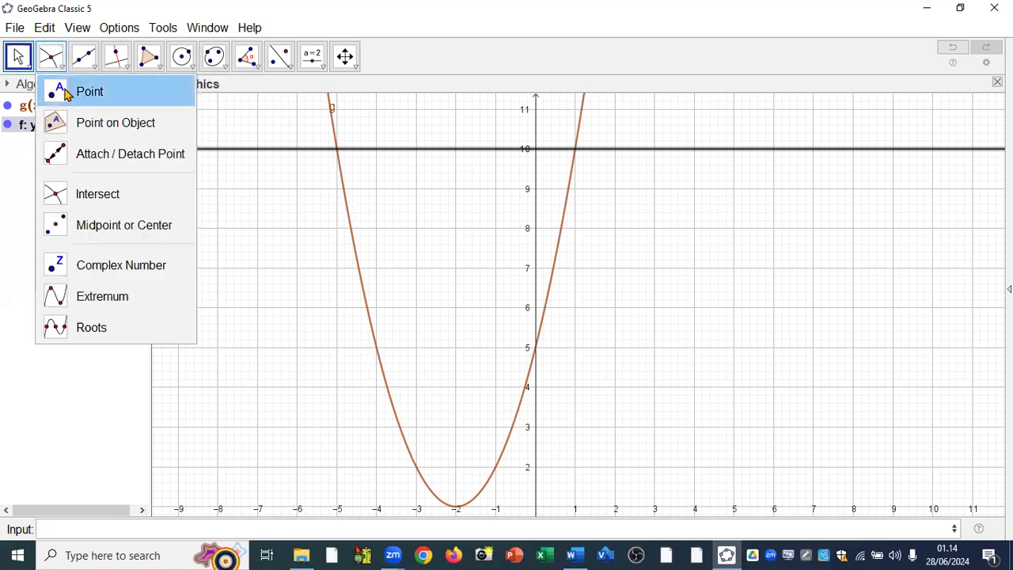
pyautogui.click(73, 201)
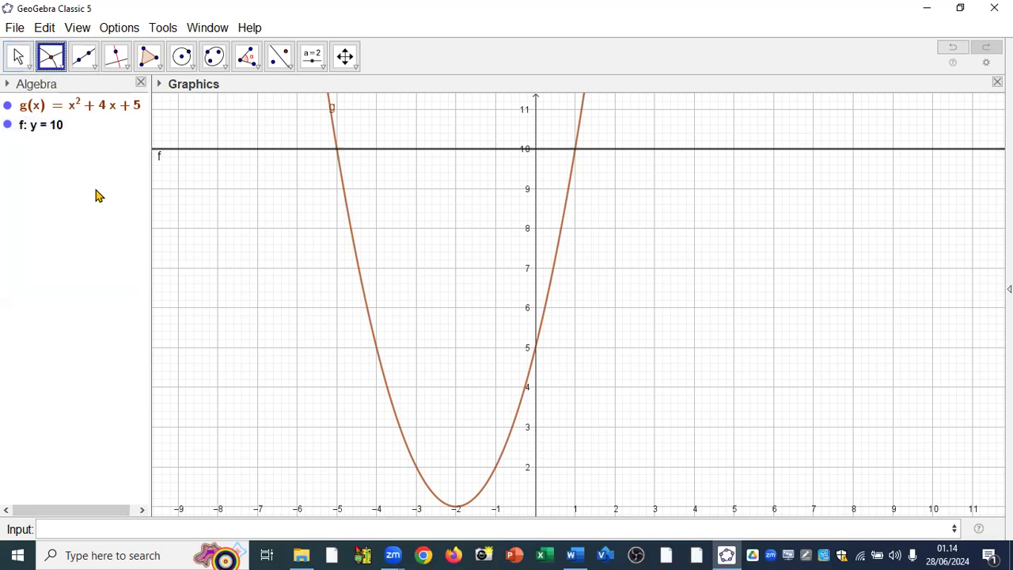
pyautogui.click(261, 148)
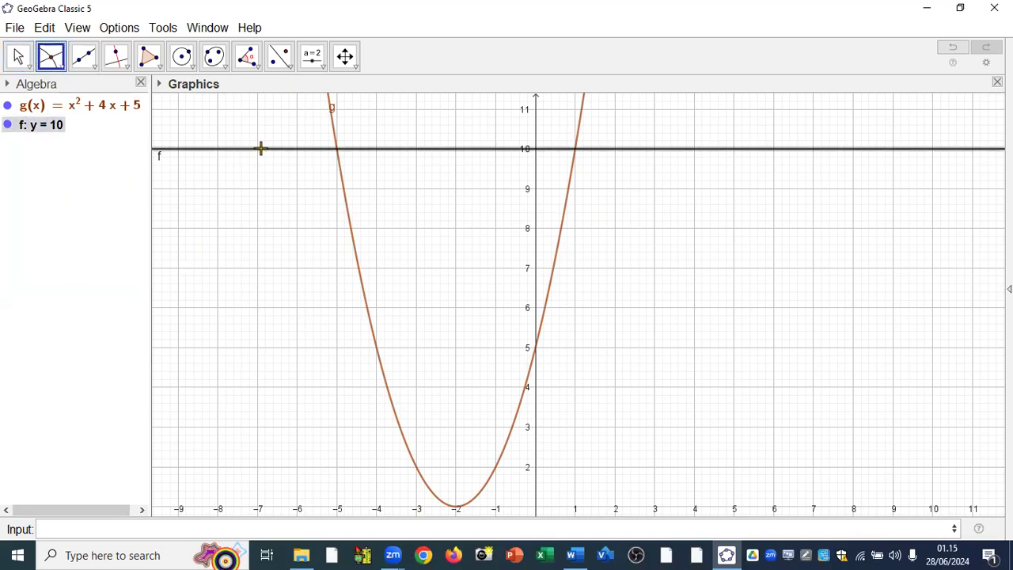
pyautogui.click(349, 212)
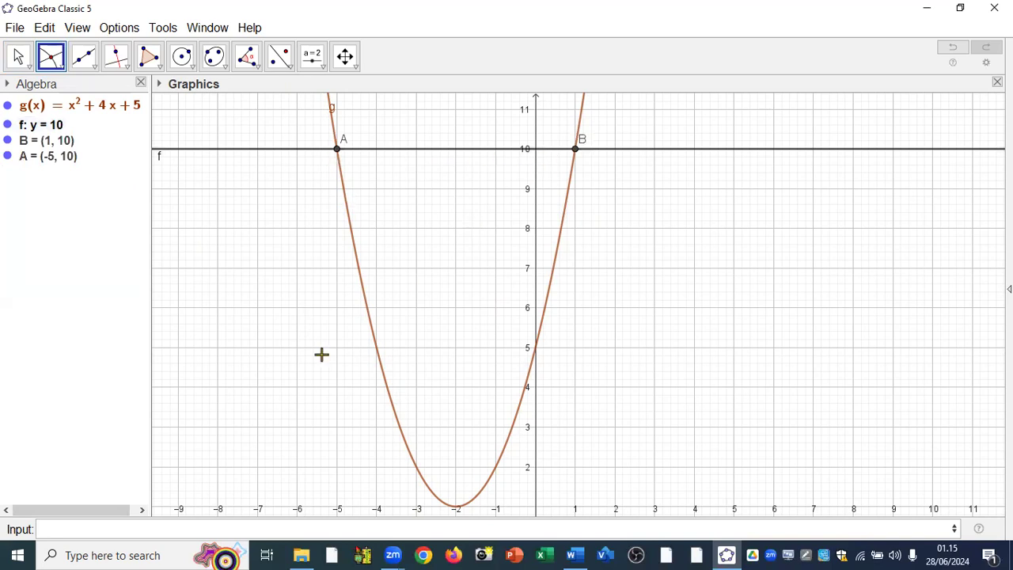
# Compute the integral between f and g from x(A) to x(B) with the IntegralBetween command.
pyautogui.click(150, 526)
pyautogui.write('int')
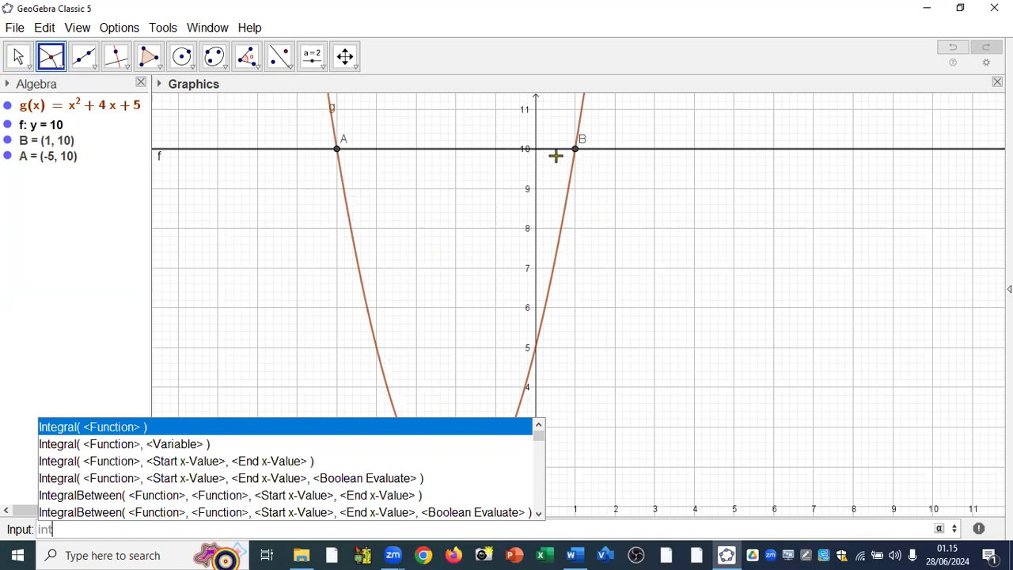
pyautogui.click(145, 498)
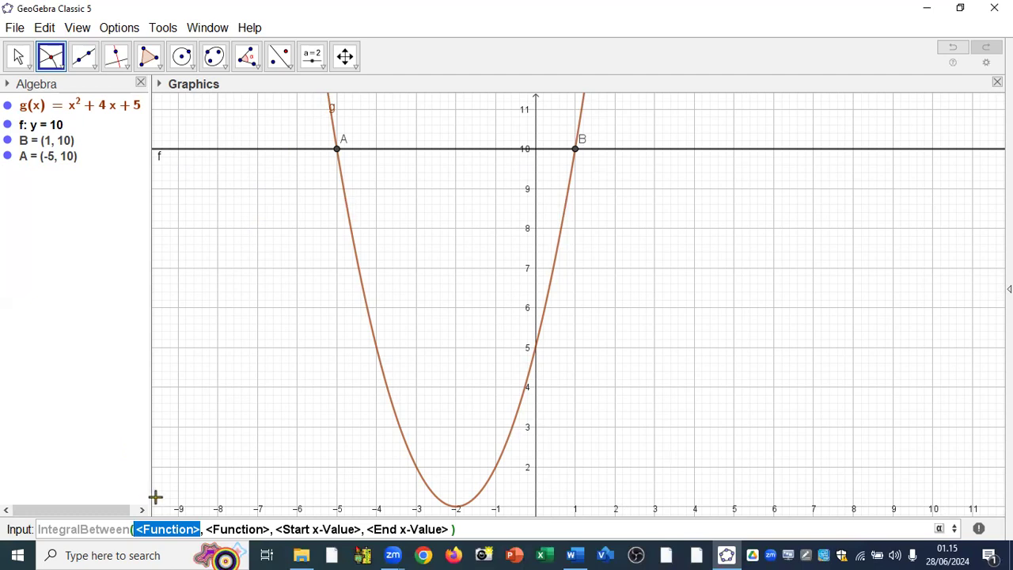
pyautogui.write('f')
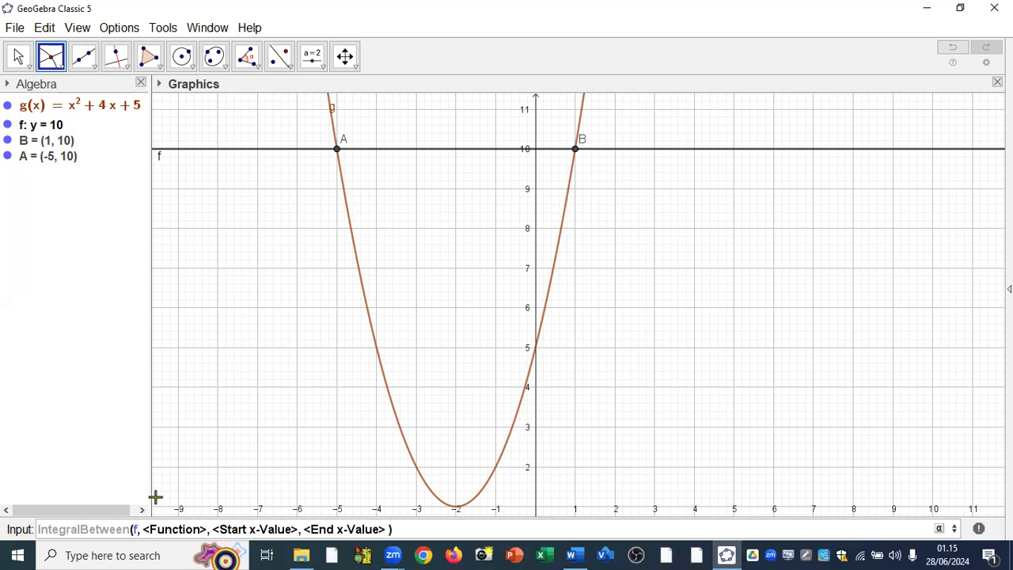
pyautogui.press('Tab')
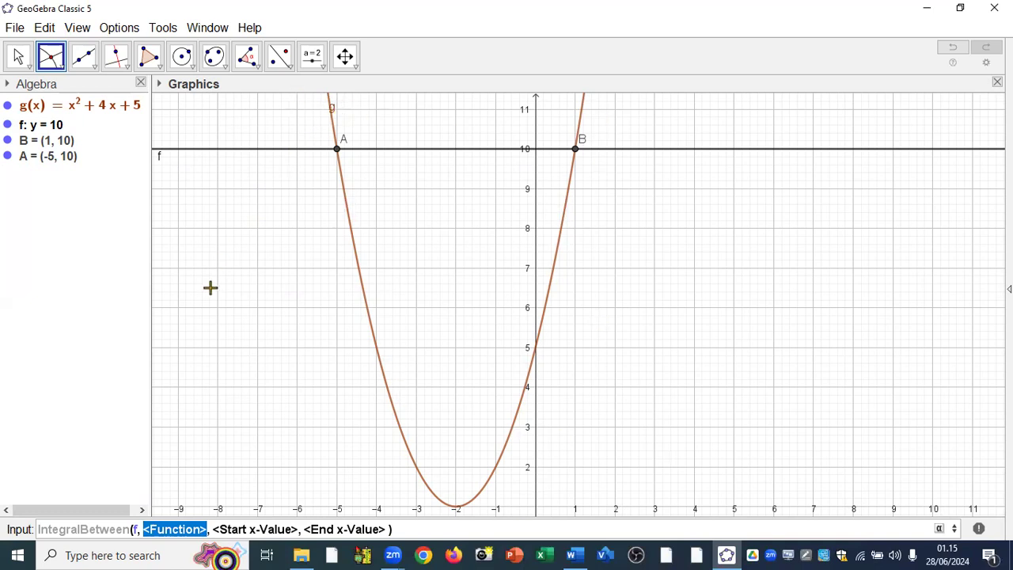
pyautogui.write('g')
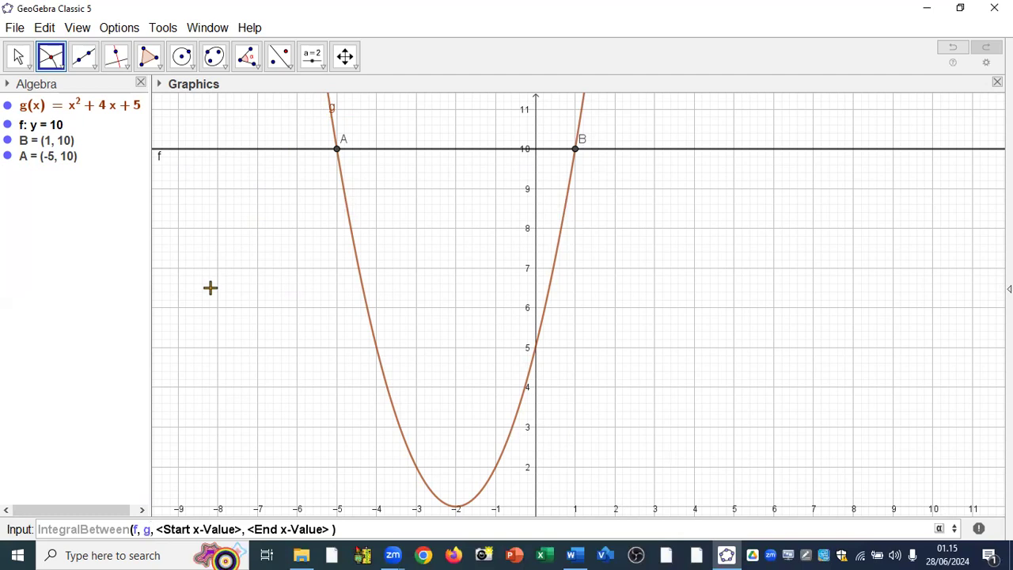
pyautogui.press('Tab')
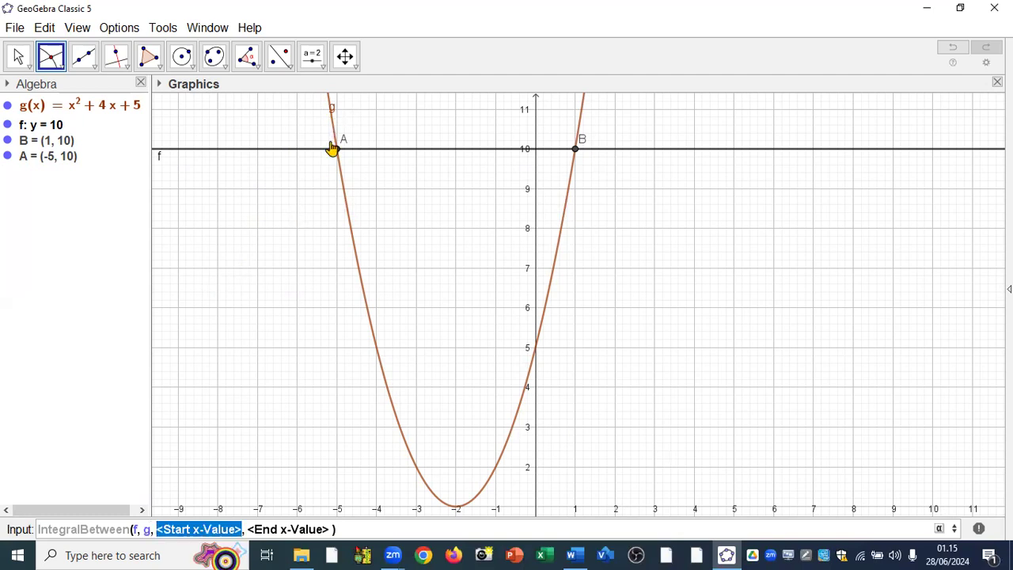
pyautogui.write('x(A')
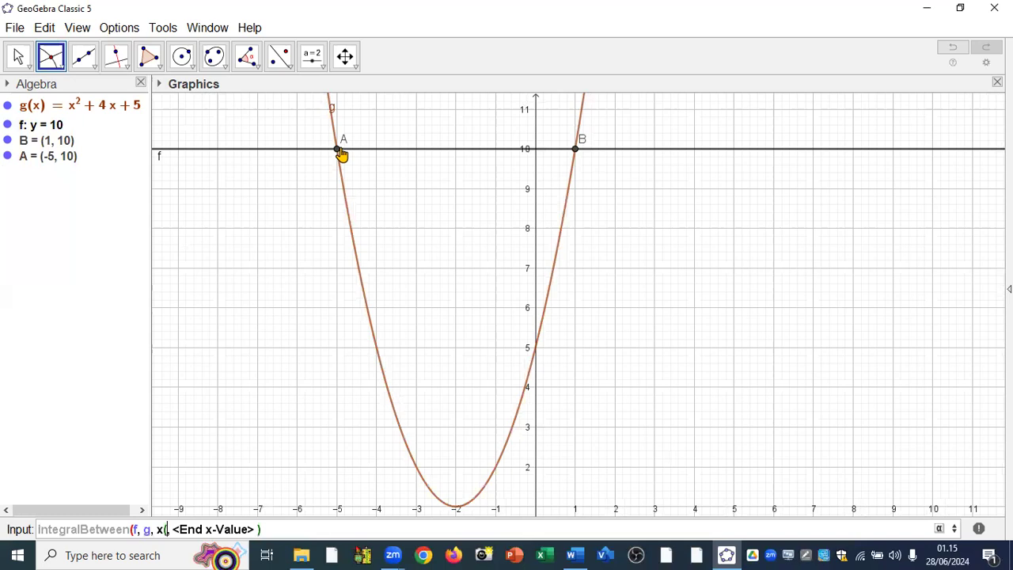
pyautogui.write('),')
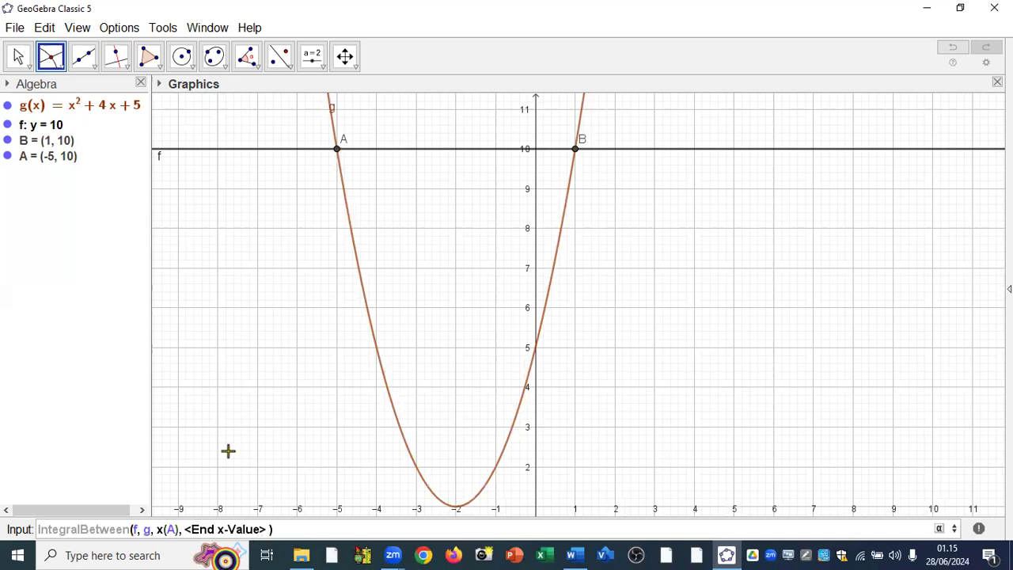
pyautogui.press('Tab')
pyautogui.write('x(B')
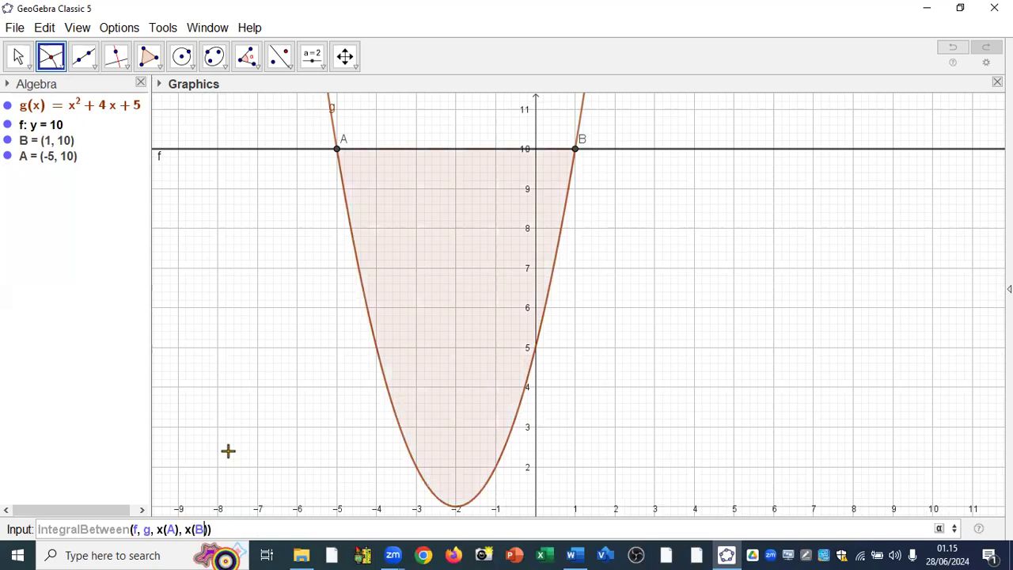
pyautogui.press('Return')
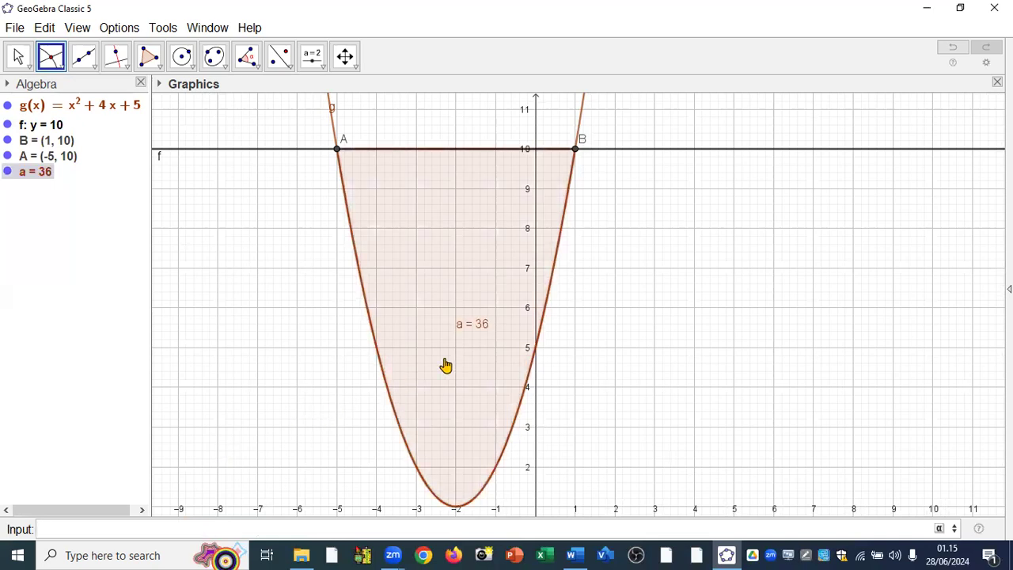
pyautogui.scroll(2, 446, 364)
pyautogui.scroll(-1, 478, 197)
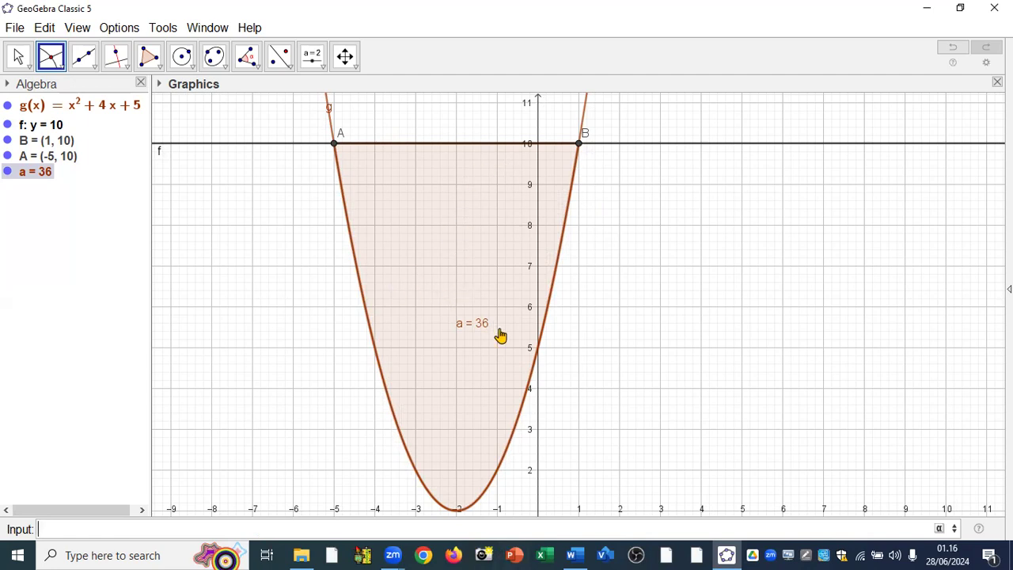
# Delete the function g with its dependent points and integral, and delete the line y = 10.
pyautogui.rightClick(68, 111)
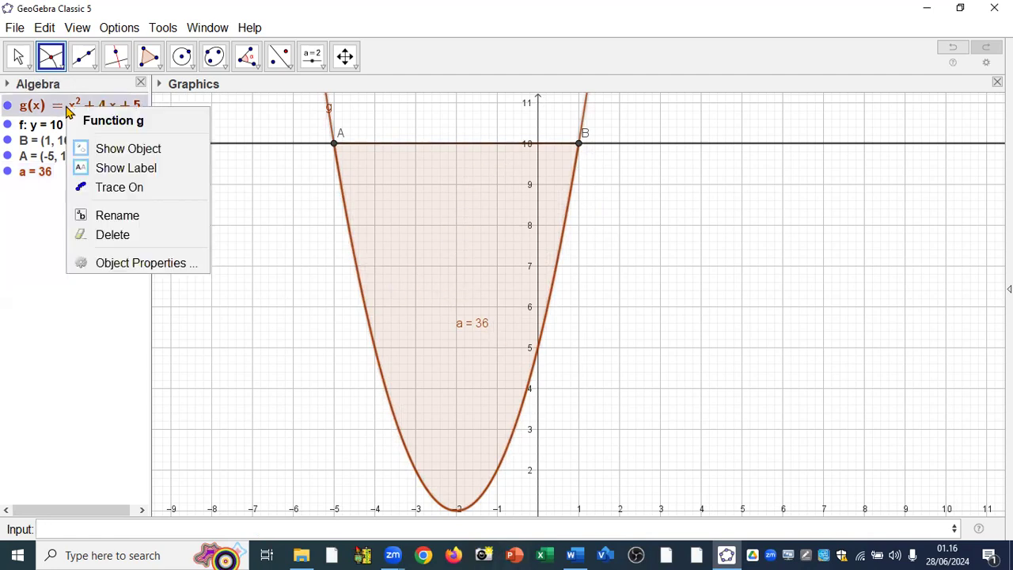
pyautogui.click(109, 235)
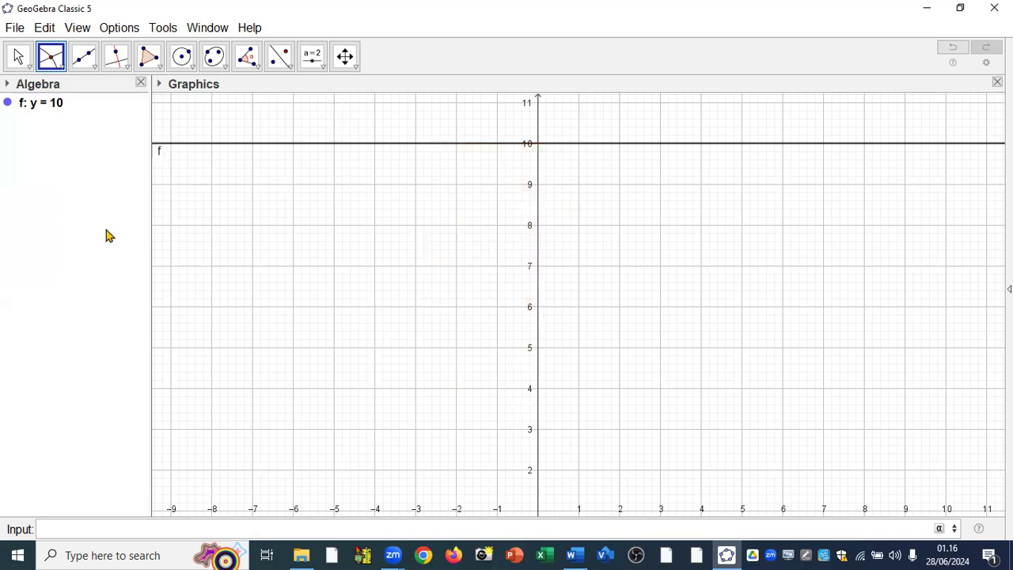
pyautogui.rightClick(62, 105)
pyautogui.click(108, 318)
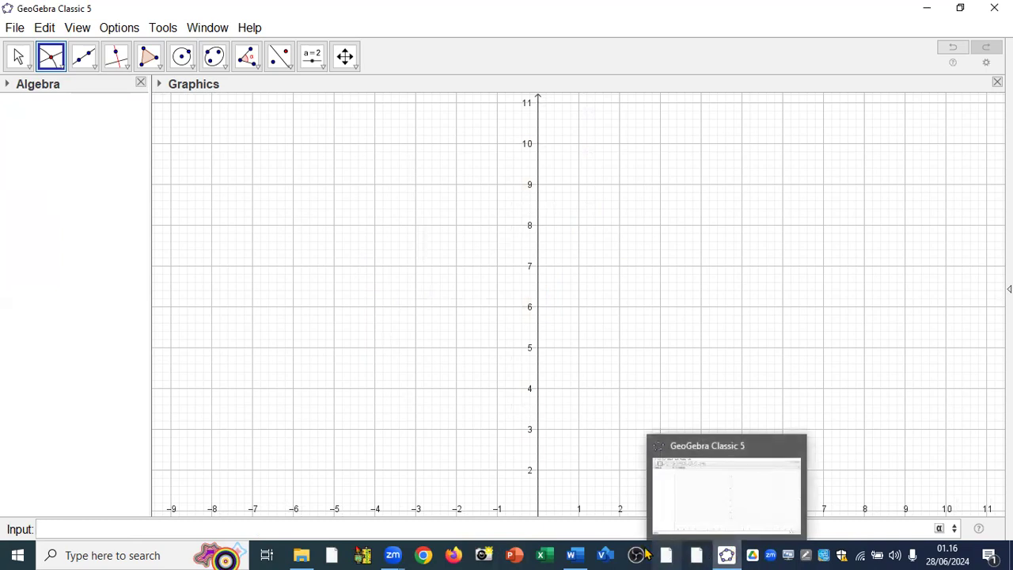
# Switch to the Word document to read the two curves of example 8.3 and return to GeoGebra.
pyautogui.moveTo(573, 554)
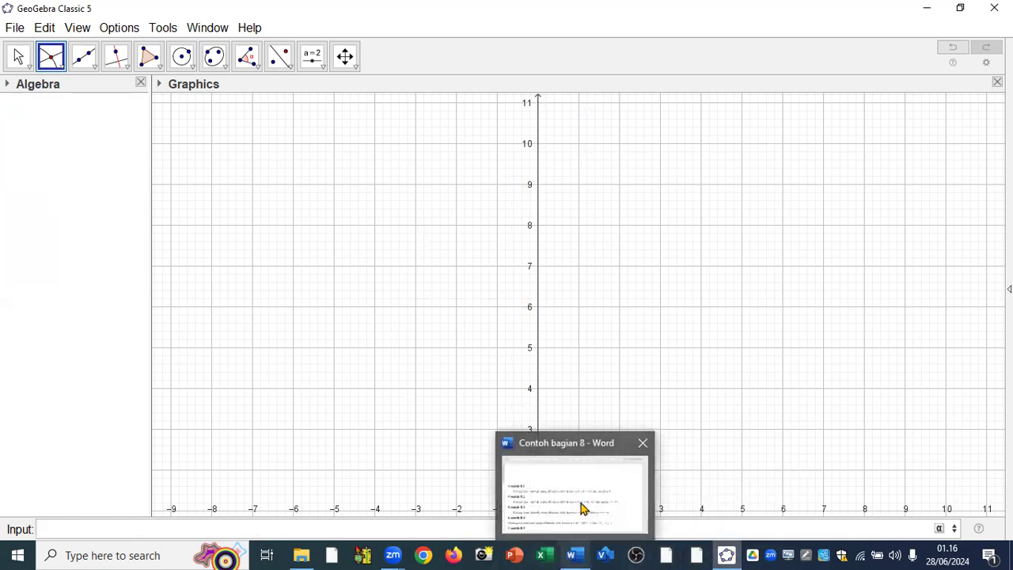
pyautogui.click(583, 507)
pyautogui.scroll(-3, 352, 355)
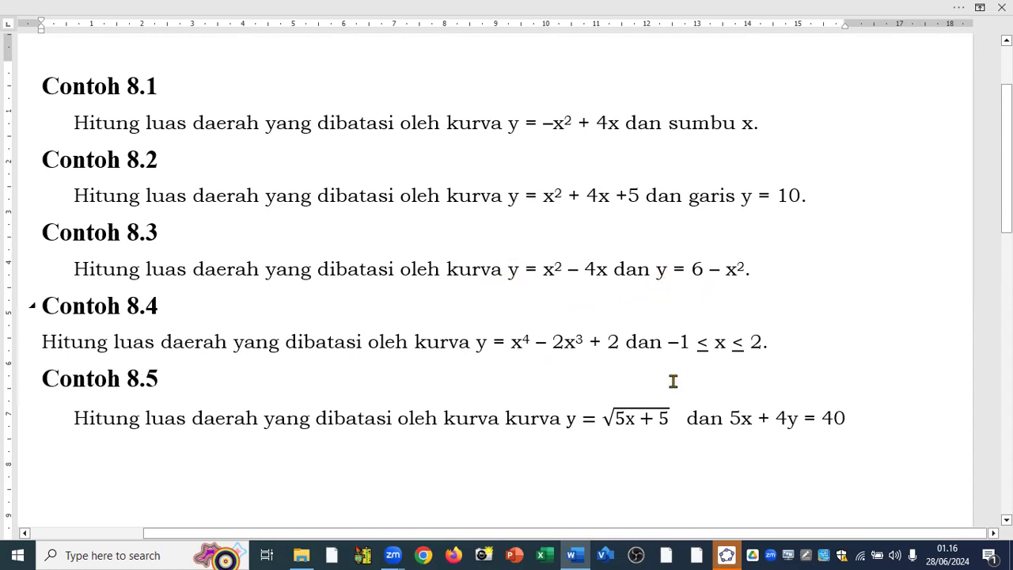
pyautogui.moveTo(726, 554)
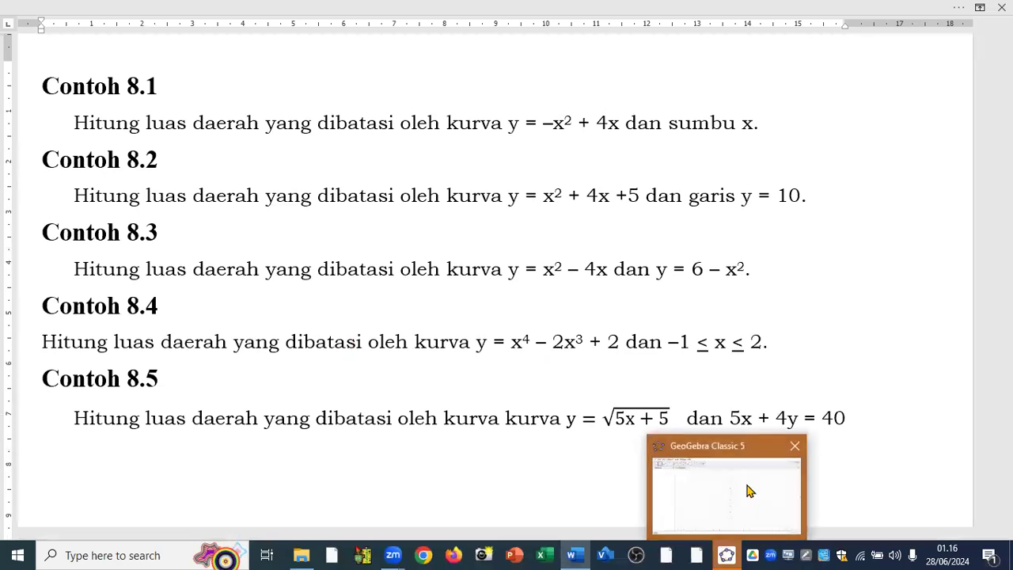
pyautogui.click(746, 488)
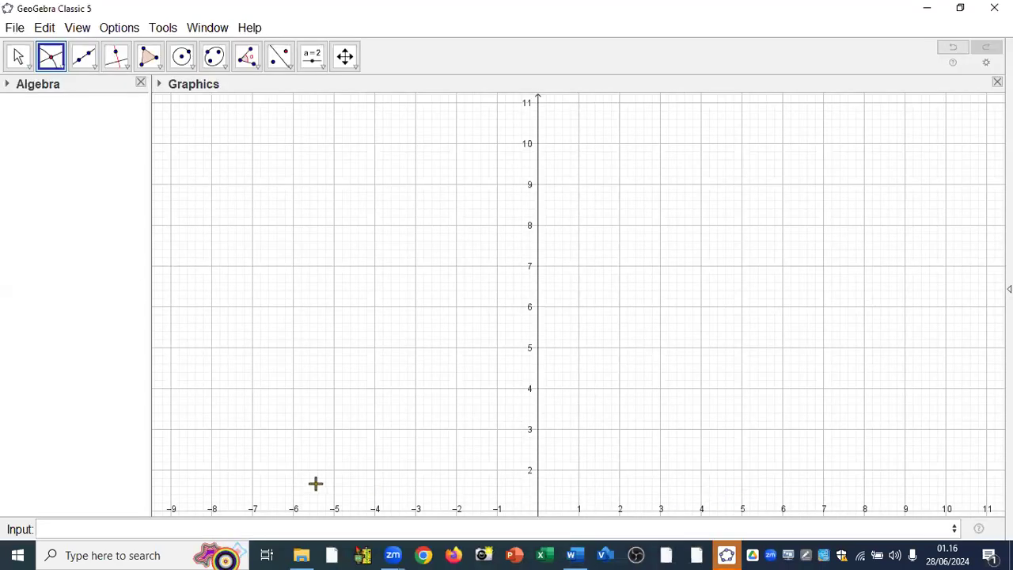
# Plot the two parabolas h=x^2-4x and g=6-x^2 of example 8.3.
pyautogui.click(156, 530)
pyautogui.write('h=')
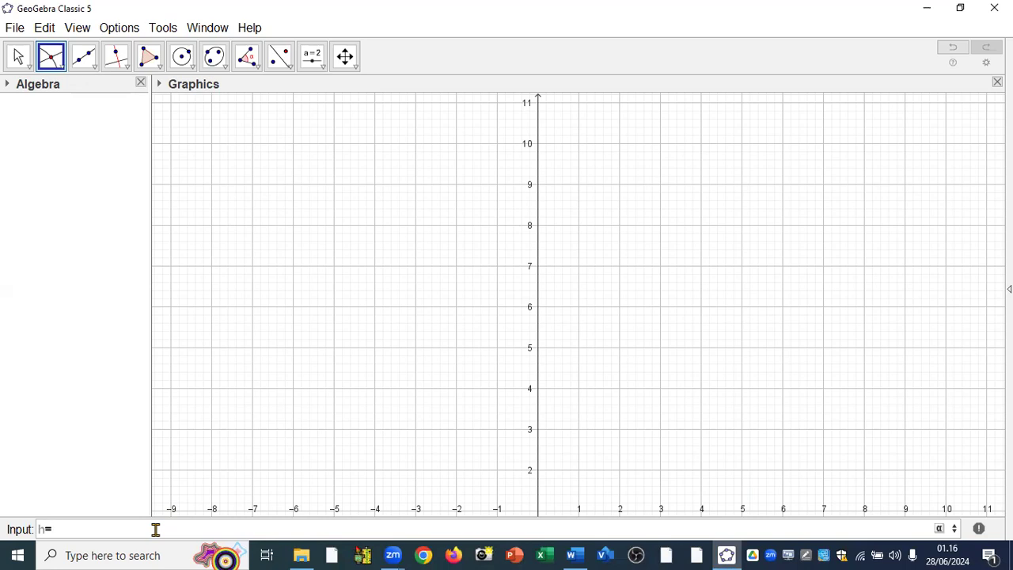
pyautogui.write('x^')
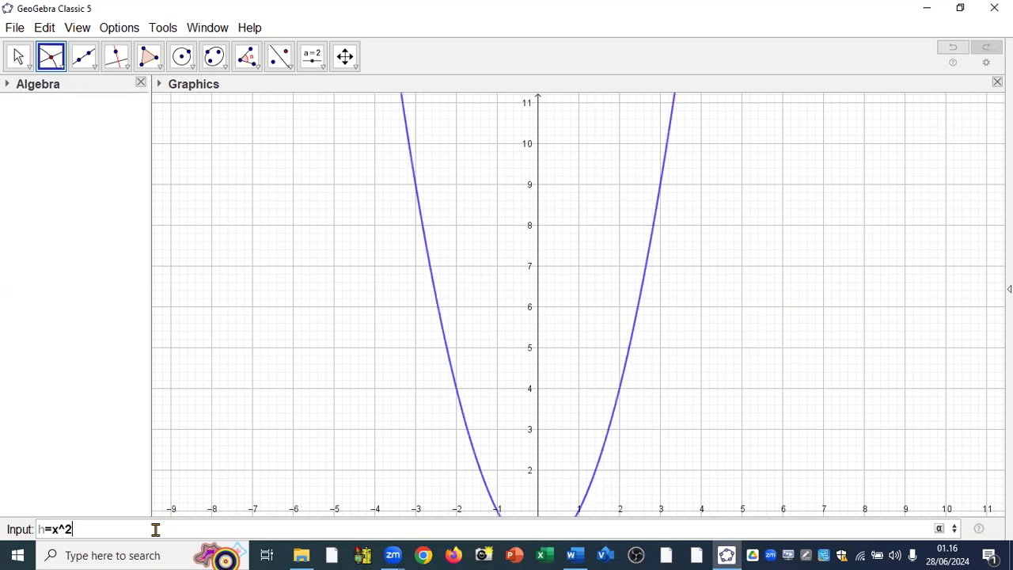
pyautogui.write('2-4x')
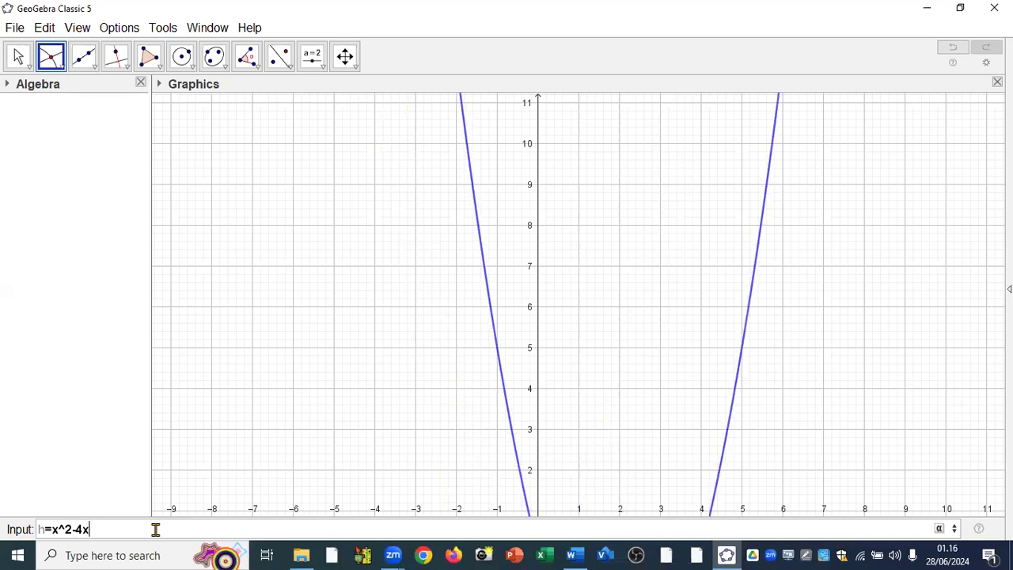
pyautogui.press('Return')
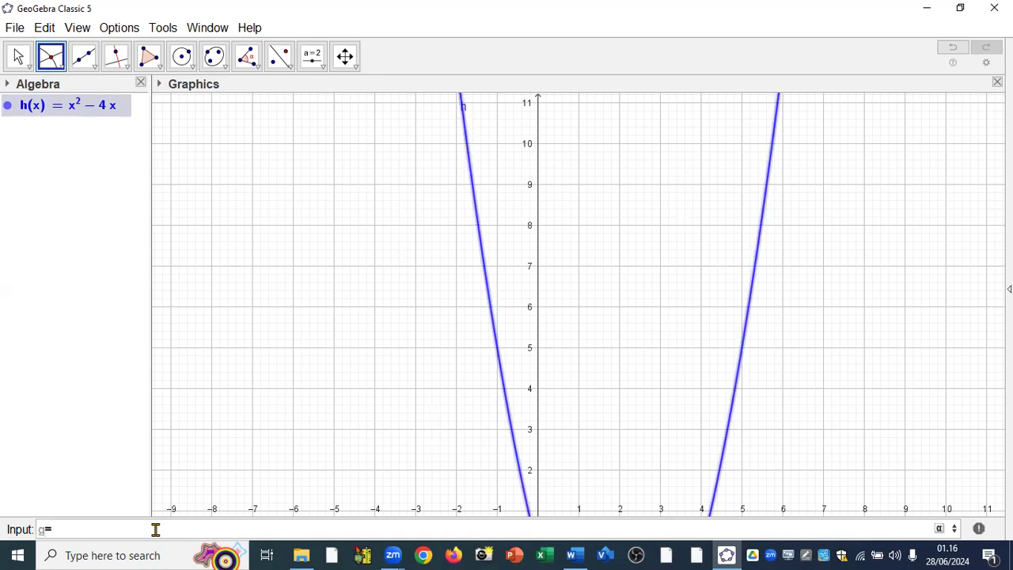
pyautogui.write('g=6-x^2')
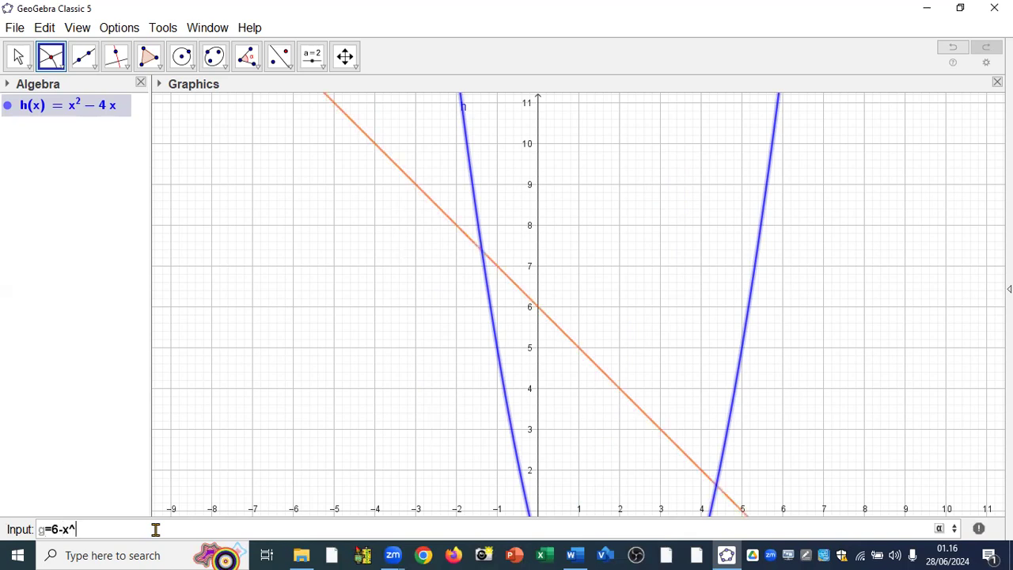
pyautogui.press('Return')
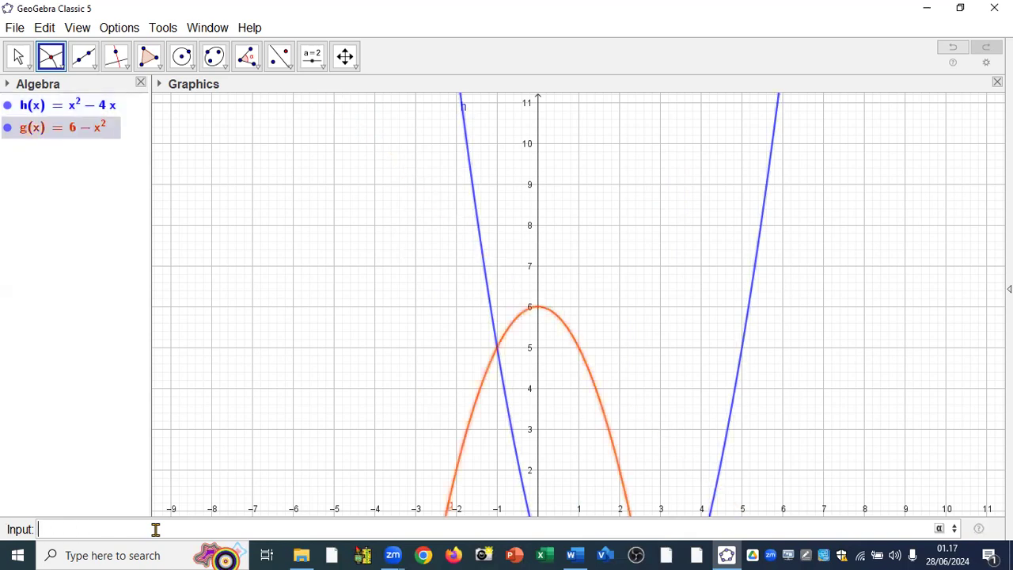
# Create the intersection points of the parabolas g and h with the Intersect tool.
pyautogui.click(17, 57)
pyautogui.click(18, 57)
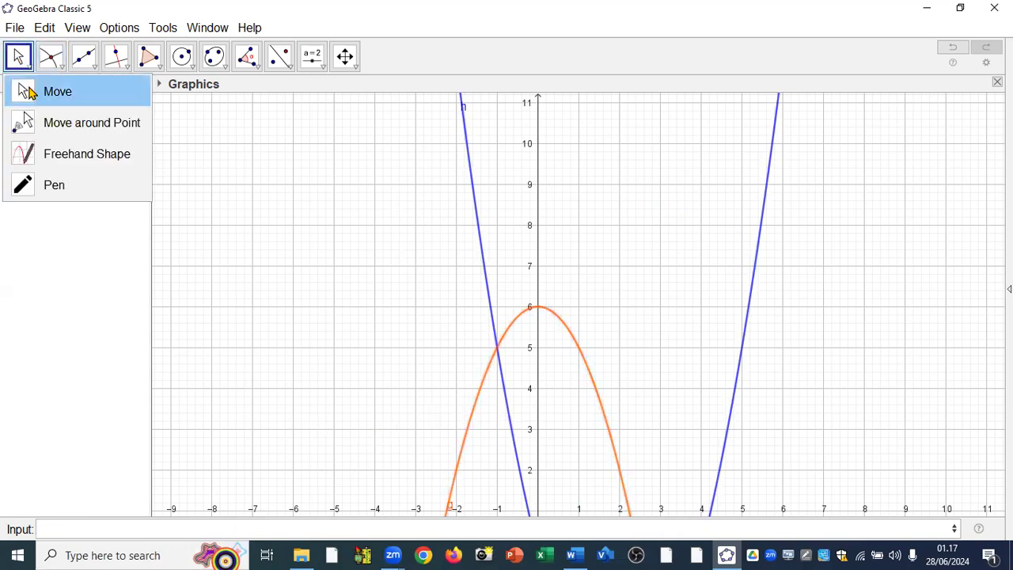
pyautogui.click(32, 93)
pyautogui.moveTo(446, 411); pyautogui.dragTo(360, 281)
pyautogui.scroll(-1, 360, 282)
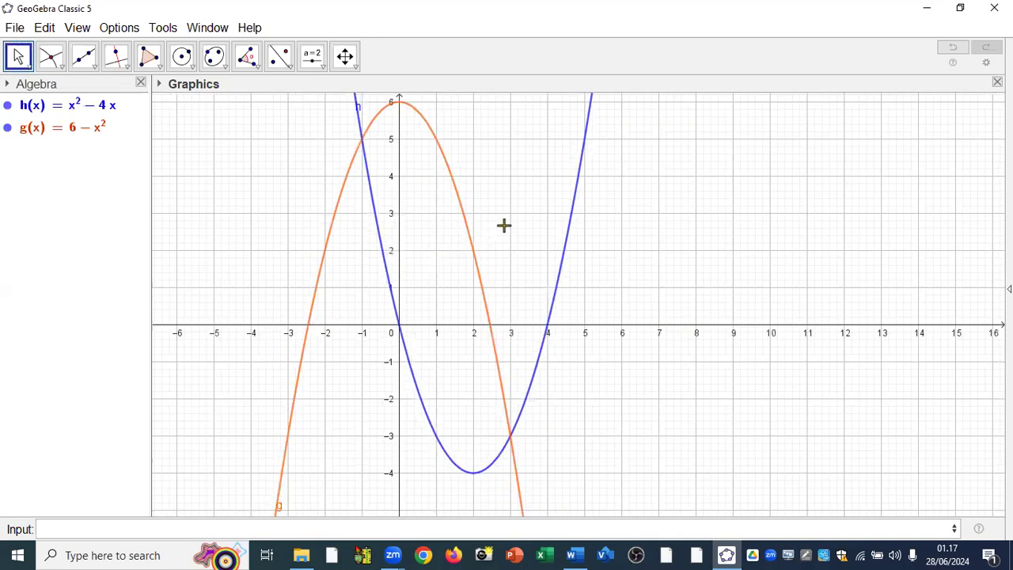
pyautogui.click(51, 60)
pyautogui.click(51, 60)
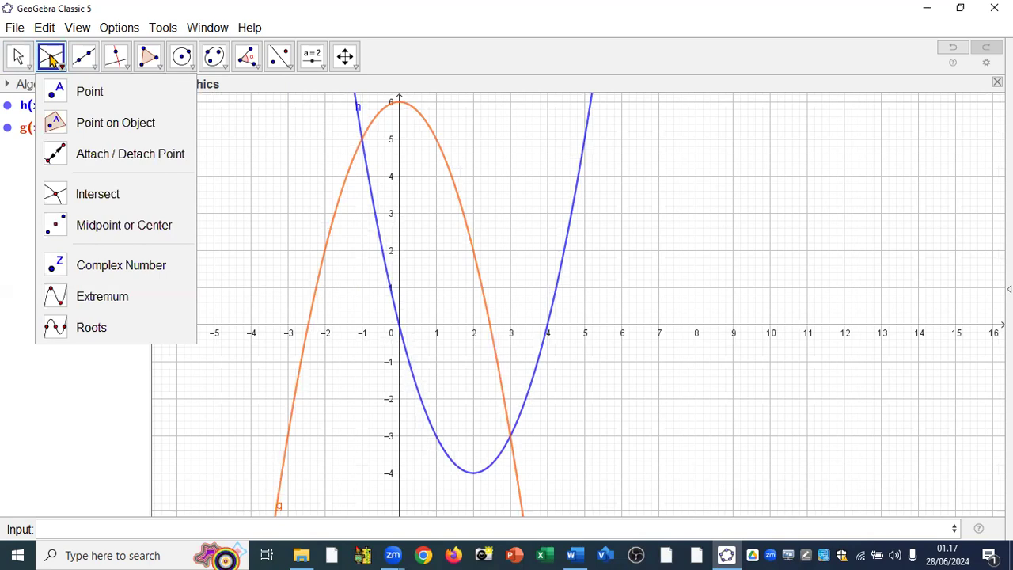
pyautogui.click(70, 201)
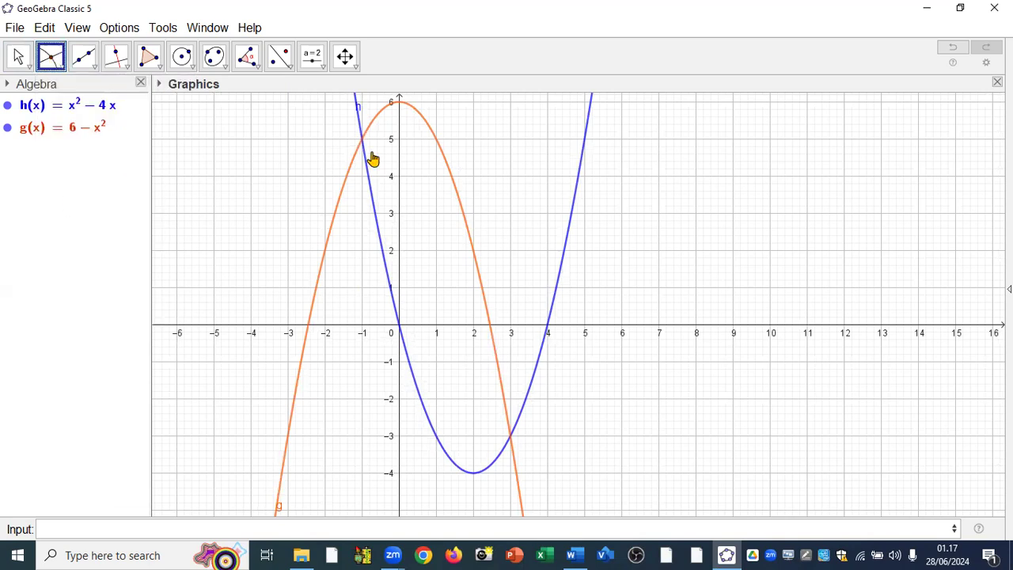
pyautogui.click(444, 161)
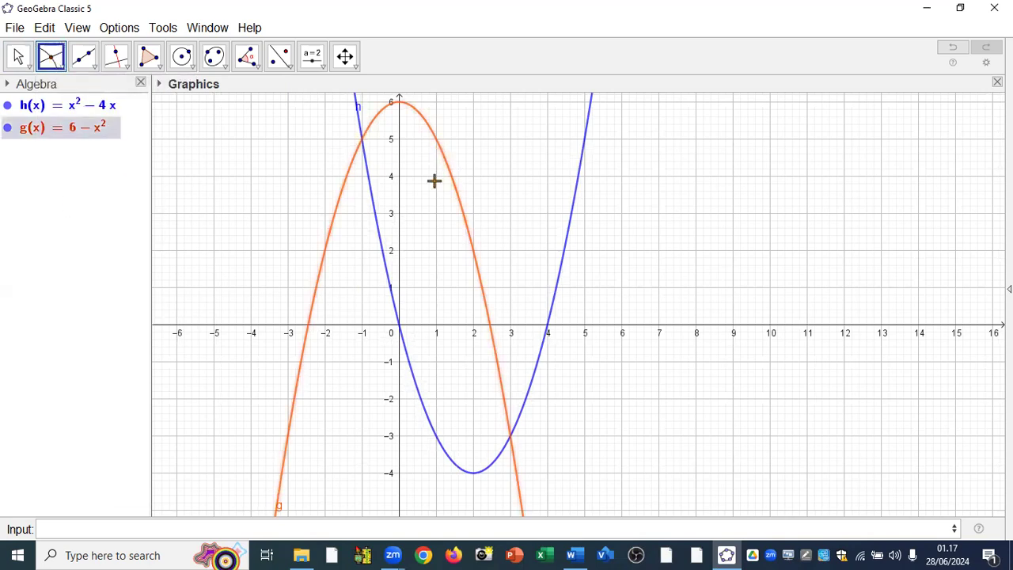
pyautogui.click(381, 252)
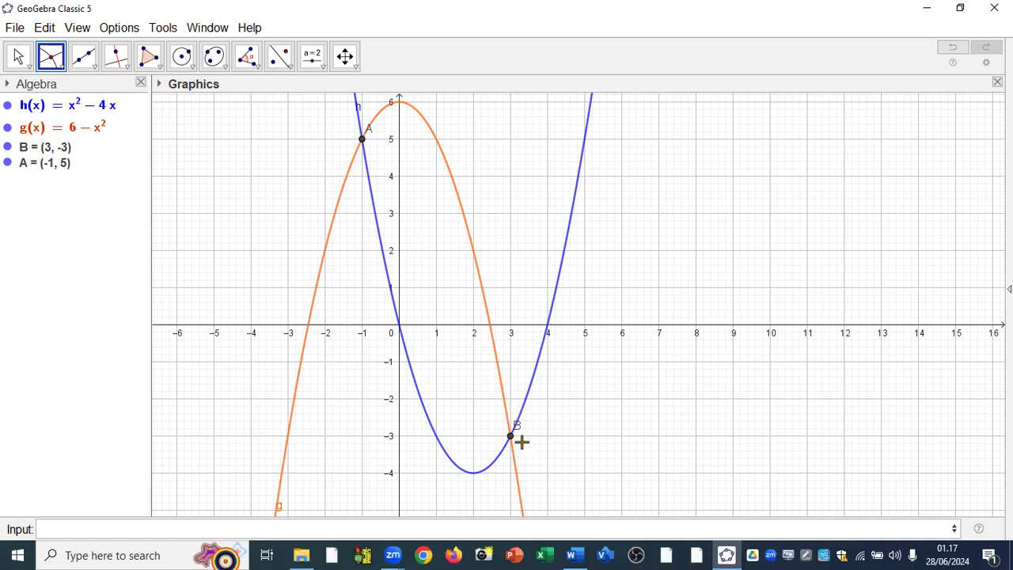
# Compute the area between the parabolas with IntegralBetween, using g, h and the limits x(A) and x(B).
pyautogui.click(124, 530)
pyautogui.write('int')
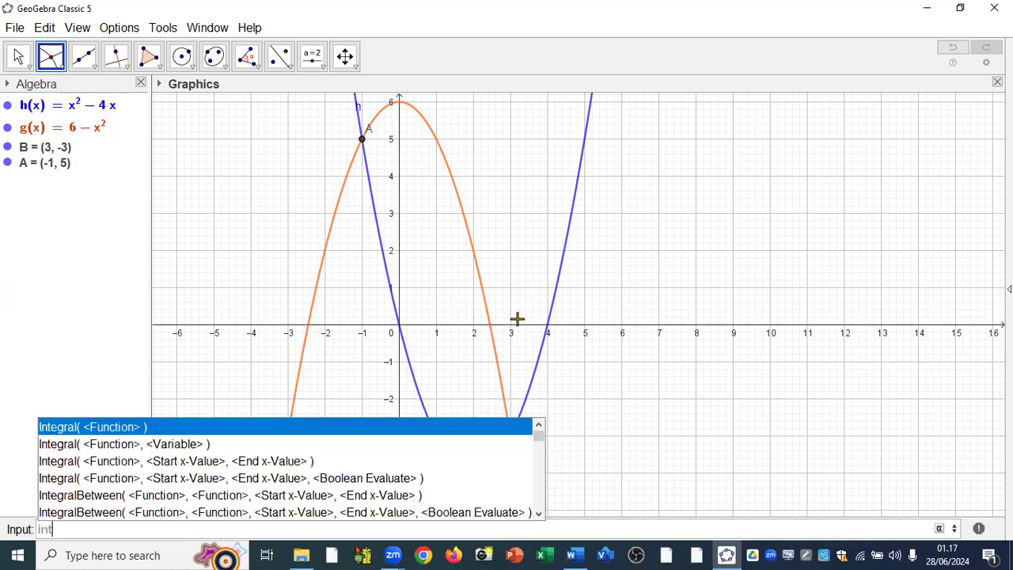
pyautogui.click(254, 501)
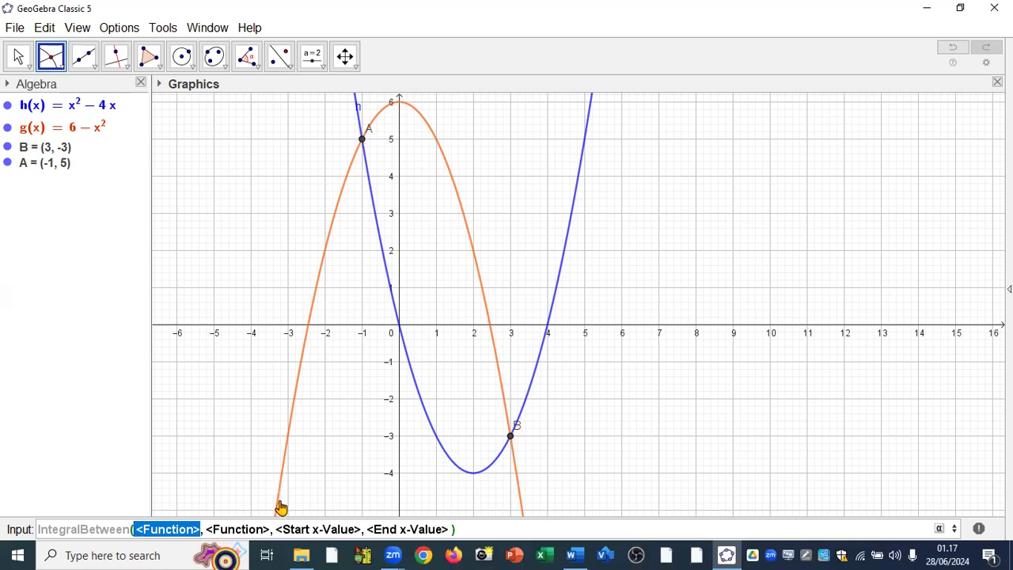
pyautogui.write('g')
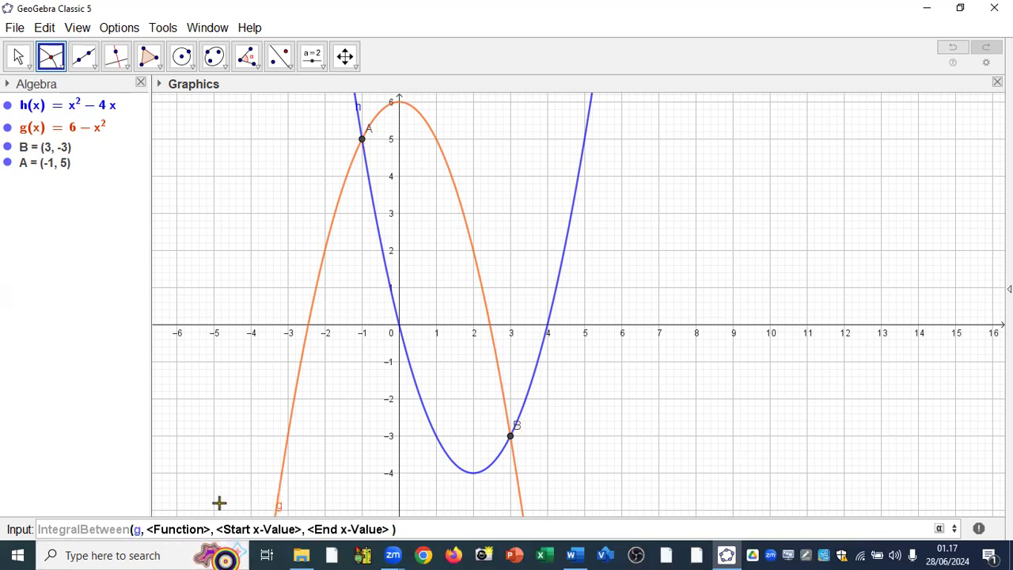
pyautogui.press('Tab')
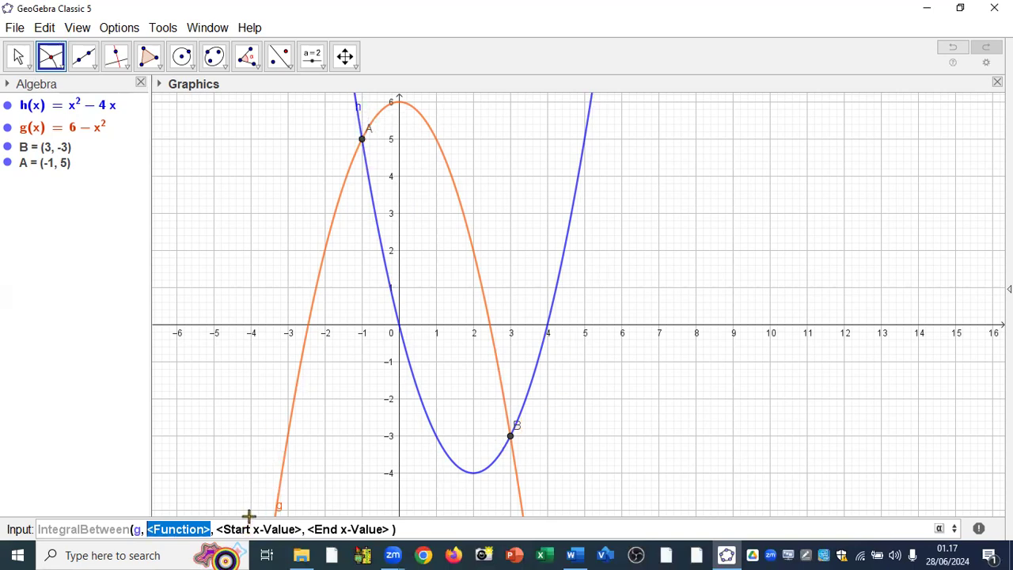
pyautogui.write('h')
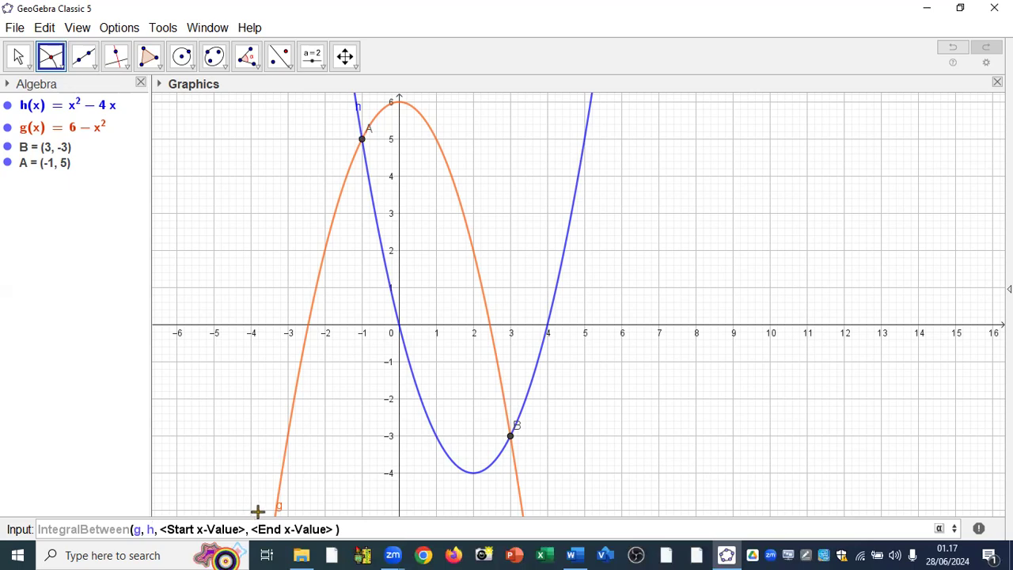
pyautogui.press('Tab')
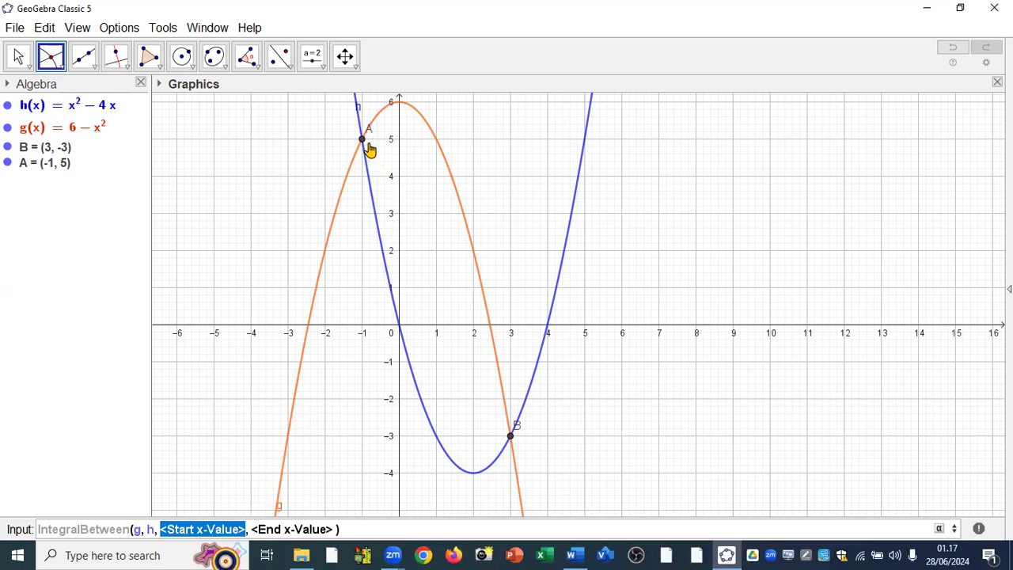
pyautogui.write('x(A')
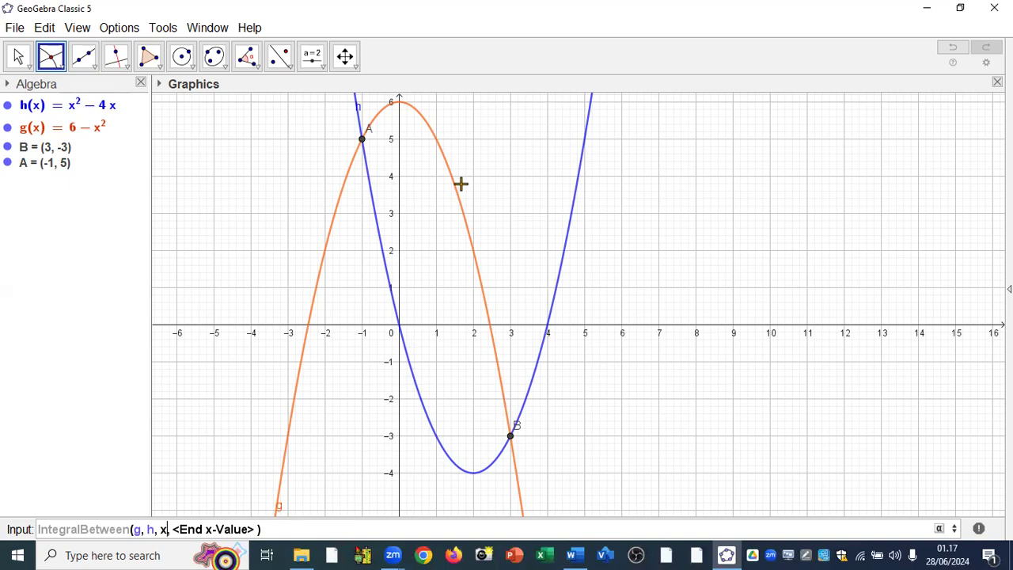
pyautogui.write(')')
pyautogui.press('Tab')
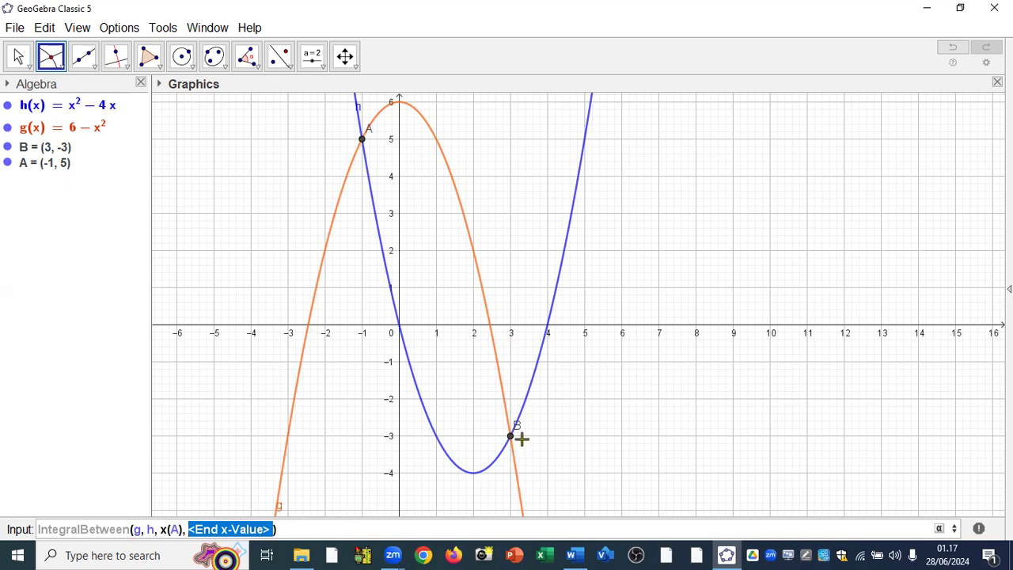
pyautogui.write('x(')
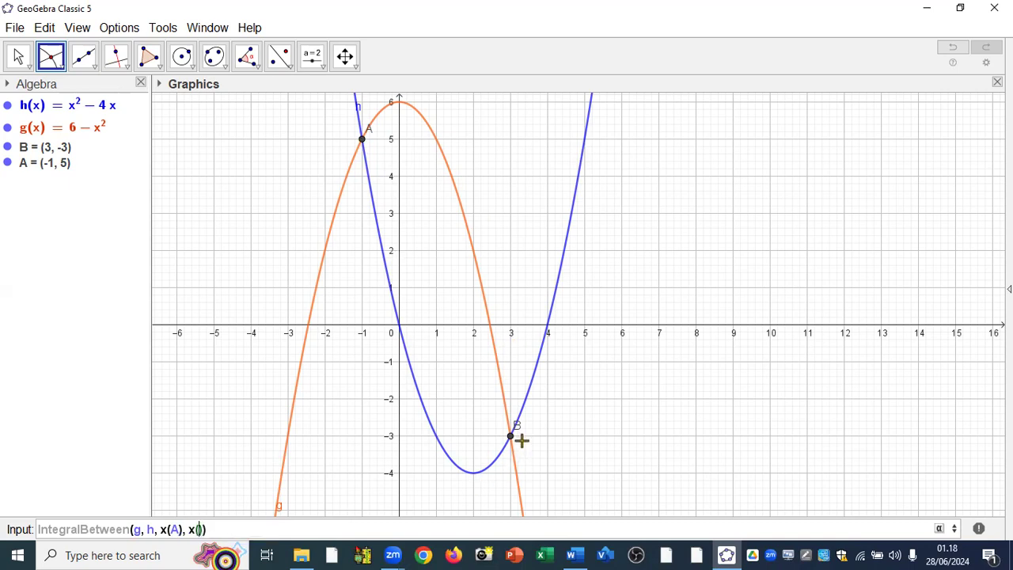
pyautogui.write('B')
pyautogui.press('Return')
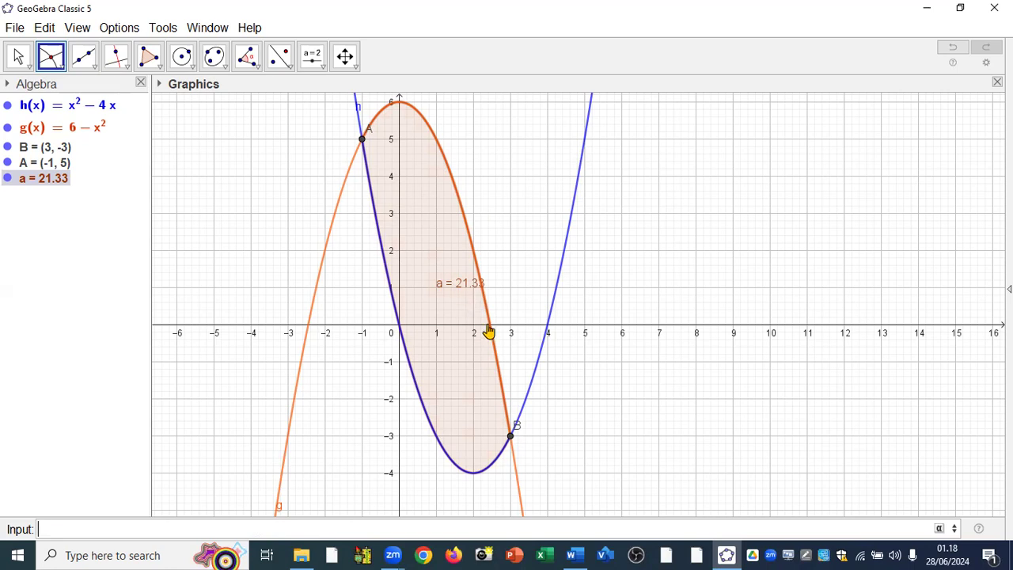
# Delete the function h with its dependent points and integral, and delete the function g.
pyautogui.rightClick(87, 112)
pyautogui.click(138, 234)
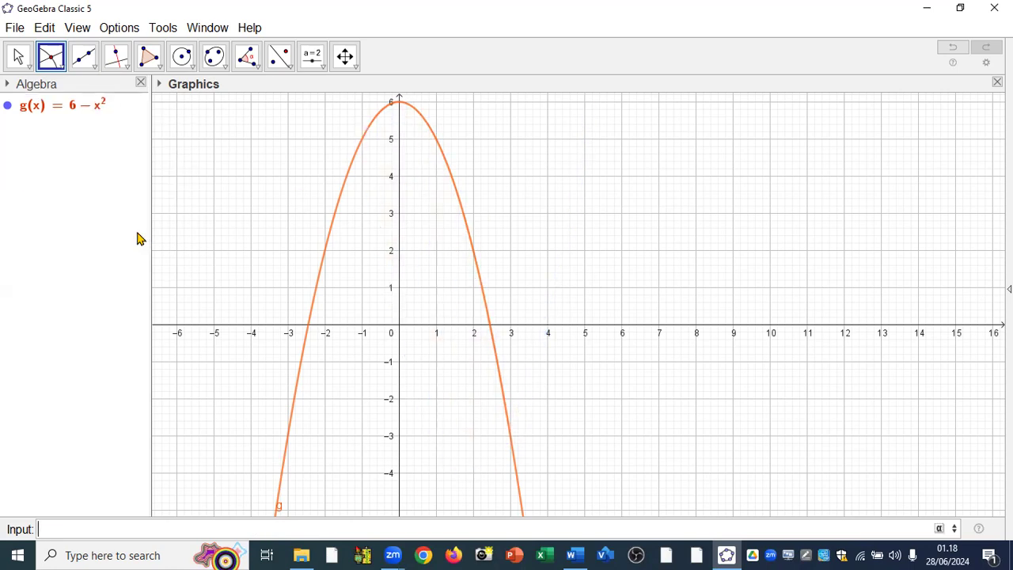
pyautogui.rightClick(75, 104)
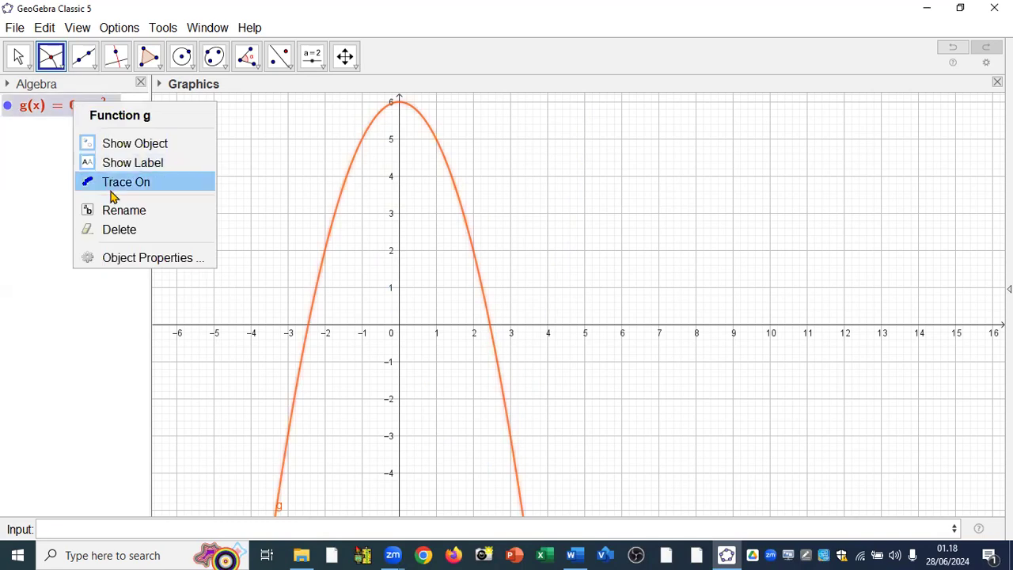
pyautogui.click(124, 230)
# Switch to the Word document to read the curve and interval of example 8.4 and return to GeoGebra.
pyautogui.click(581, 553)
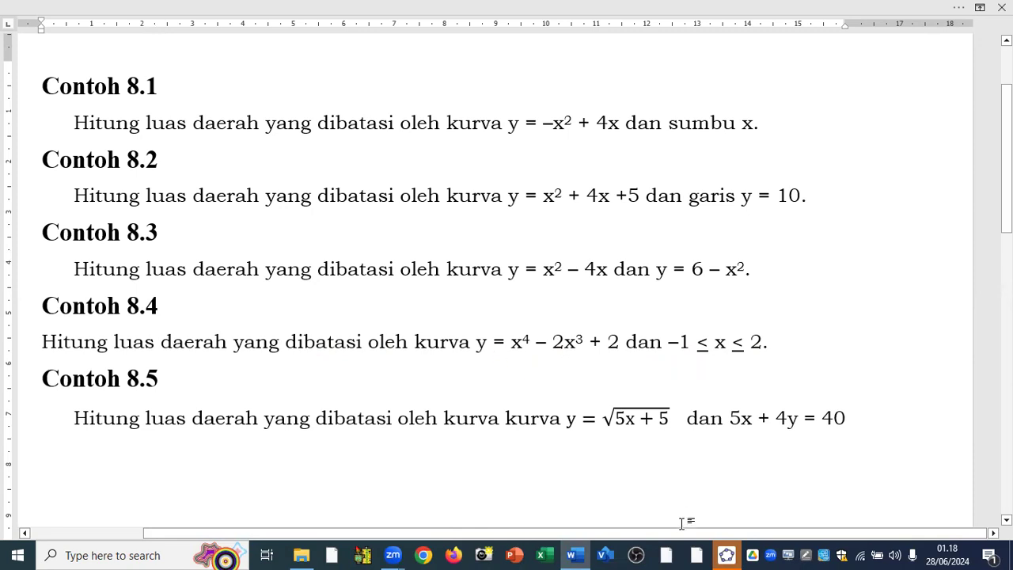
pyautogui.moveTo(724, 554)
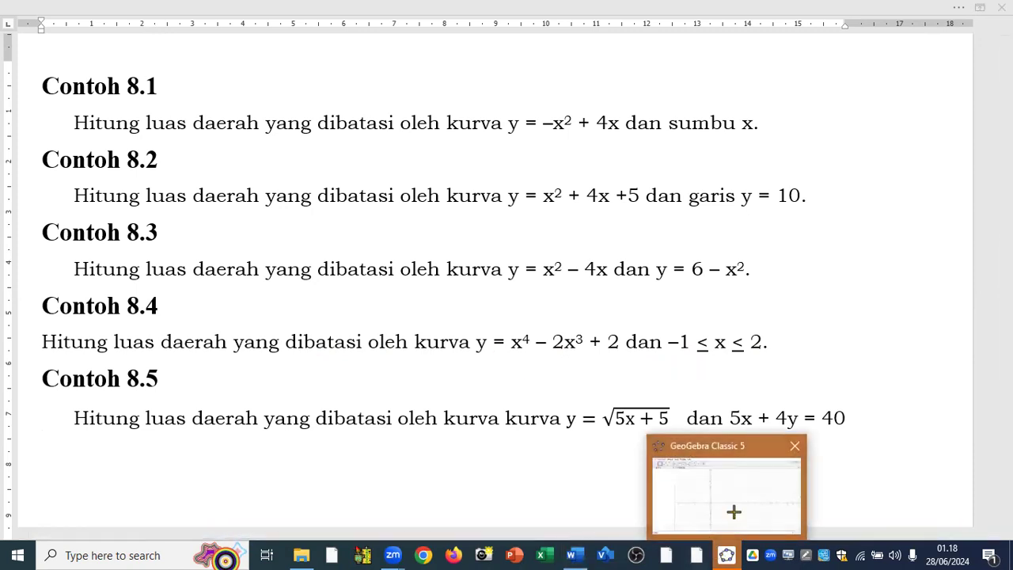
pyautogui.click(733, 510)
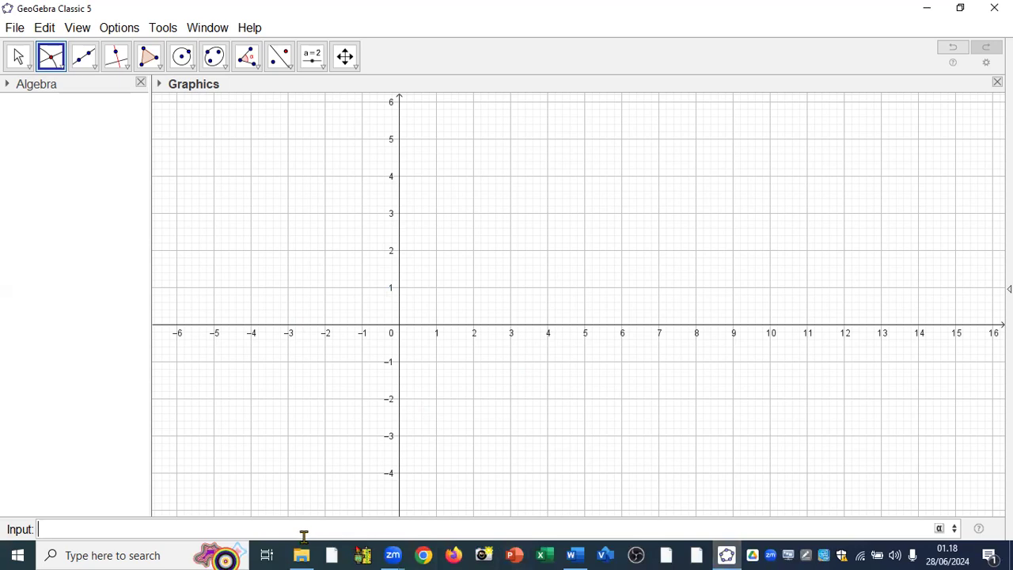
# Plot the quartic of example 8.4 as U=x^4-2x^3+2.
pyautogui.write('U=x^')
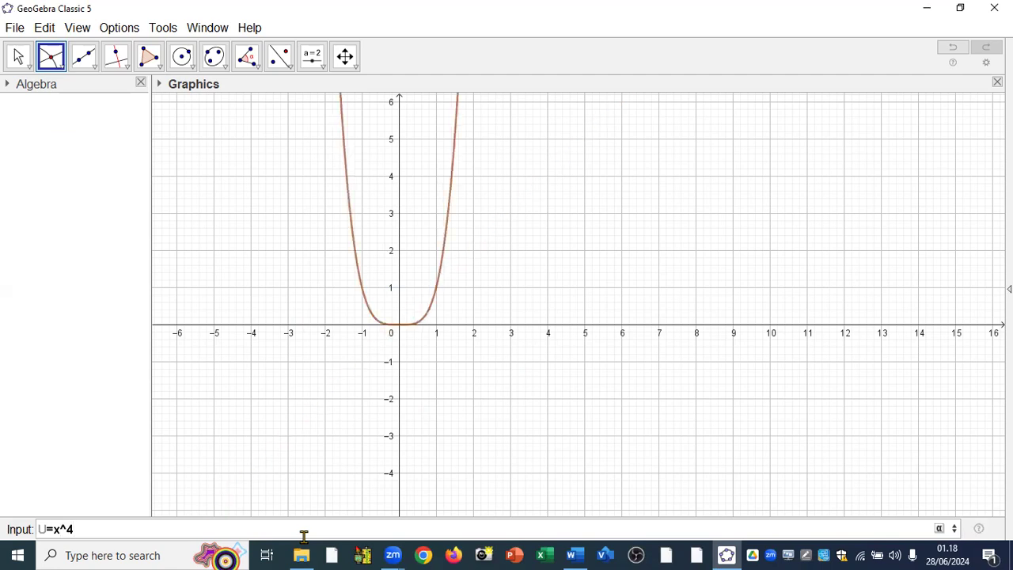
pyautogui.write('4-2x^3')
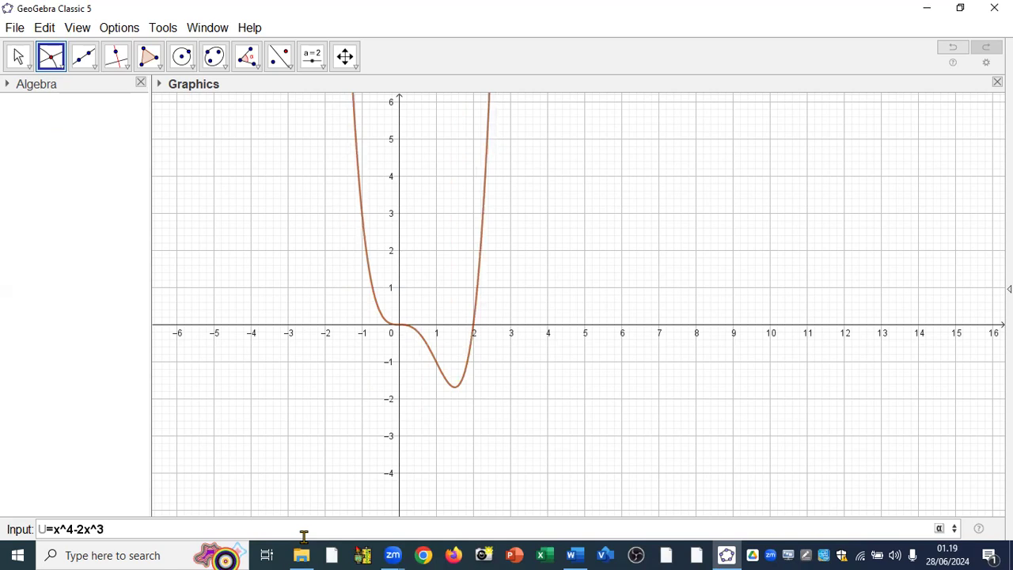
pyautogui.write('+2')
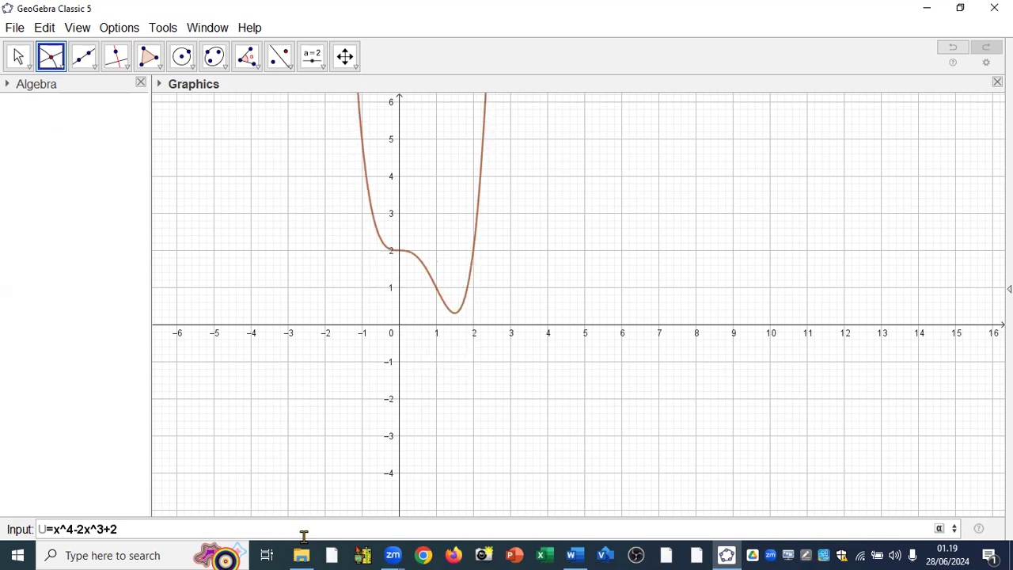
pyautogui.press('Return')
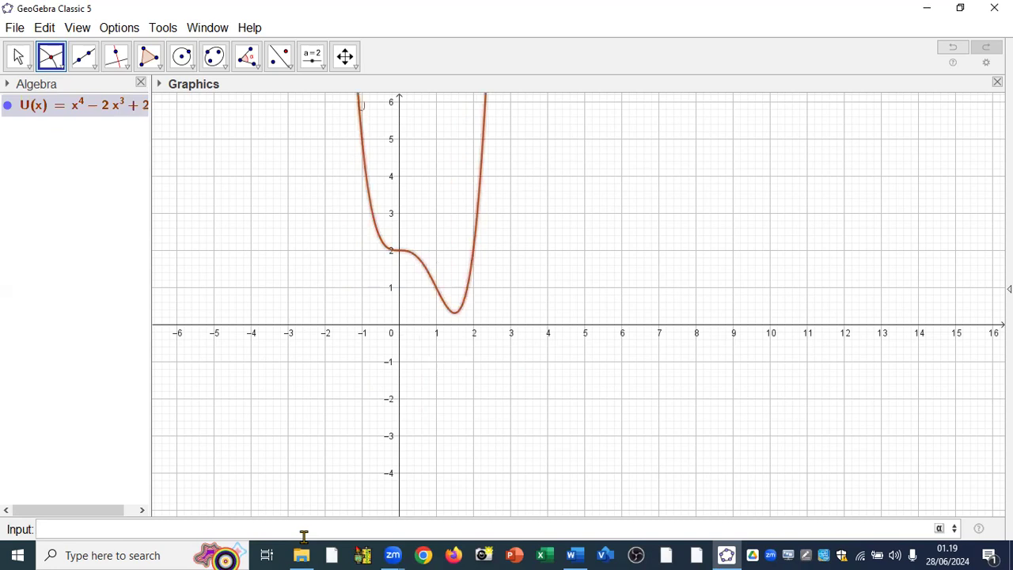
# Enter the Integral command that takes start and end x-values, with U as its function.
pyautogui.scroll(4, 433, 322)
pyautogui.scroll(2, 427, 338)
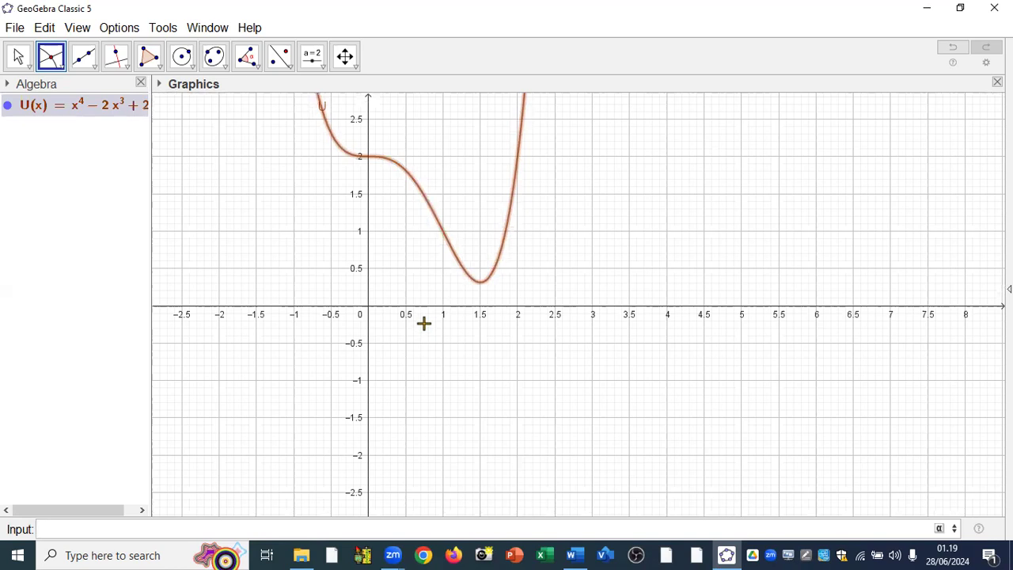
pyautogui.scroll(-1, 427, 282)
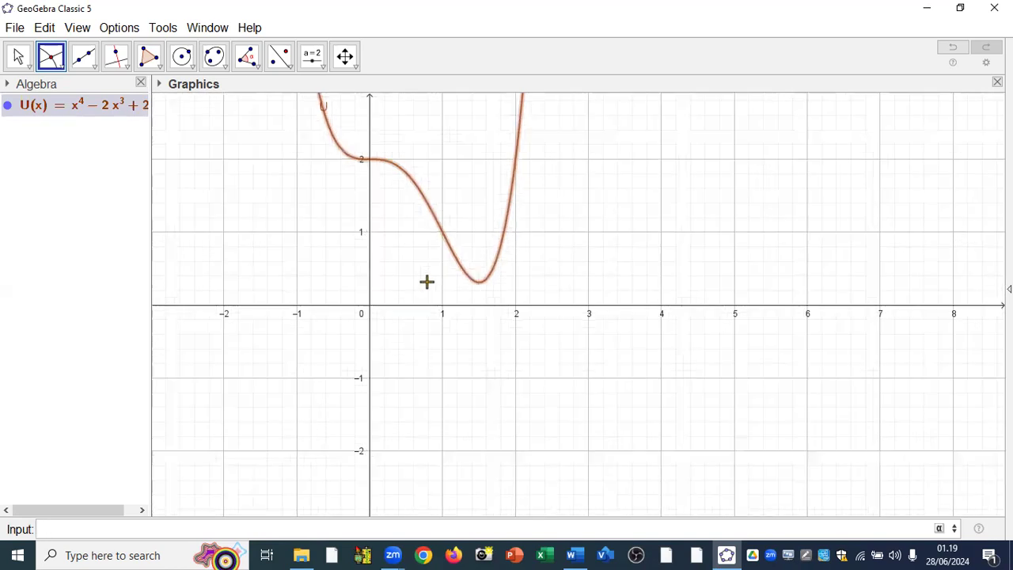
pyautogui.scroll(-1, 427, 282)
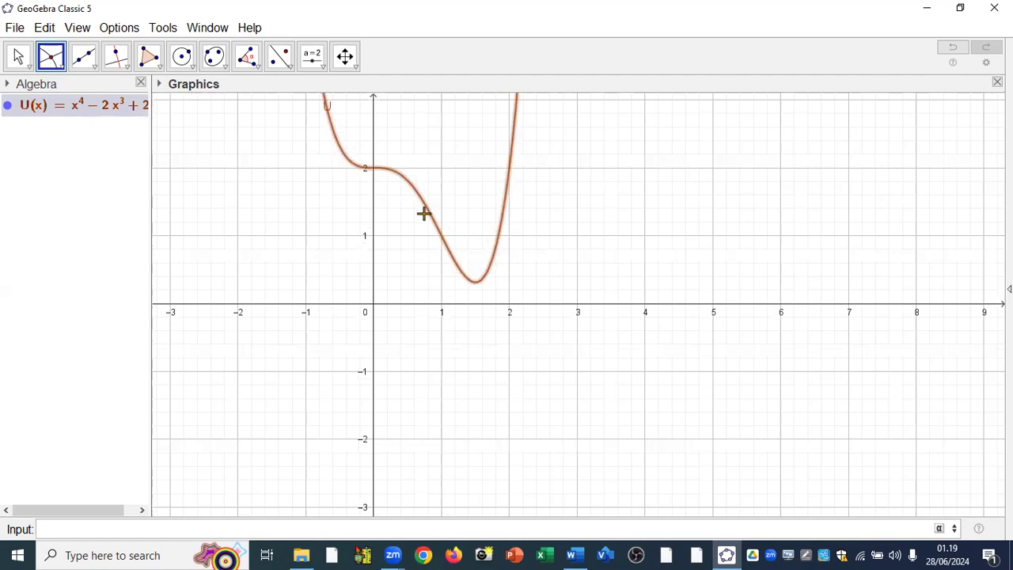
pyautogui.click(13, 57)
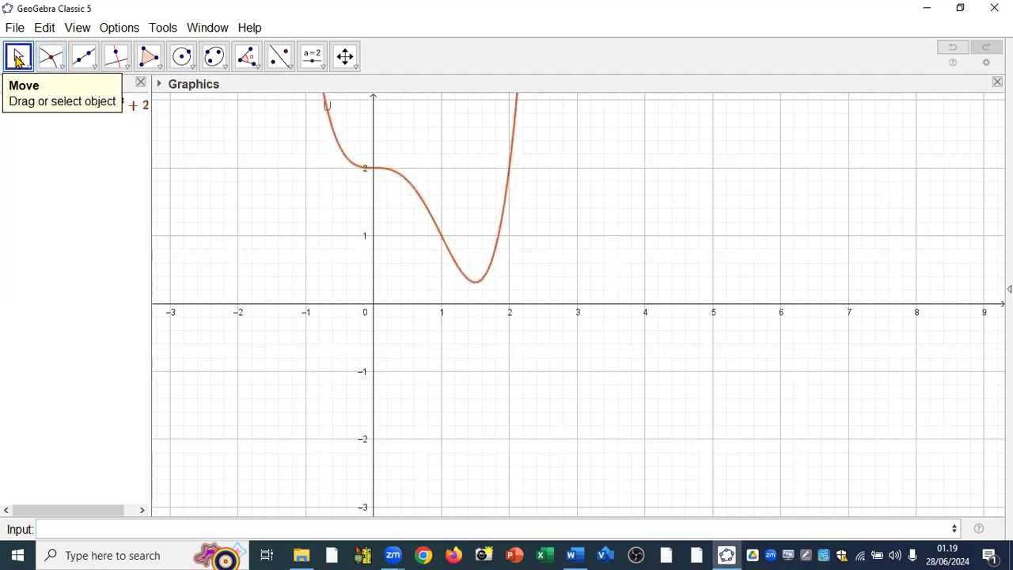
pyautogui.moveTo(324, 174); pyautogui.dragTo(321, 321)
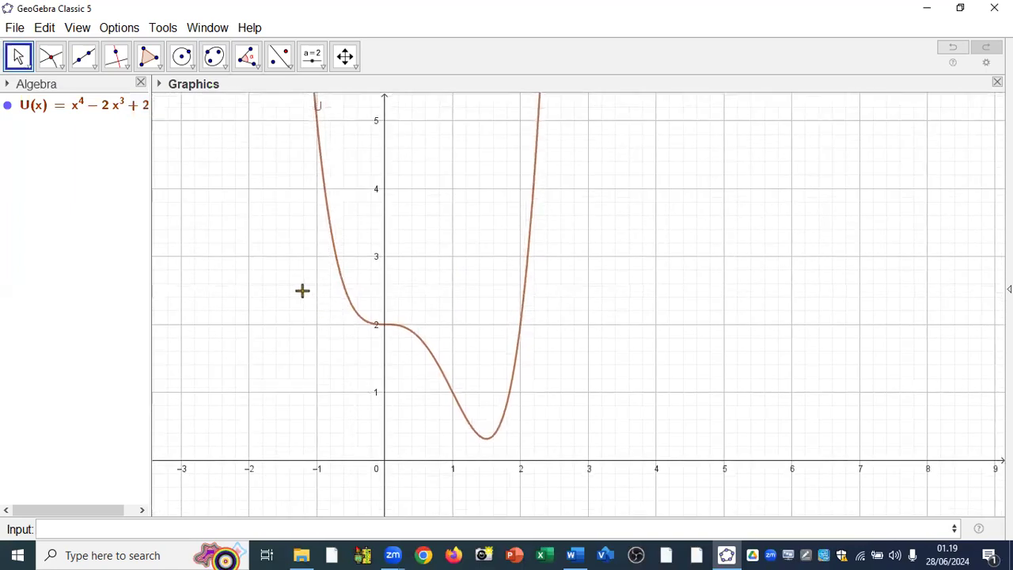
pyautogui.click(137, 532)
pyautogui.write('int')
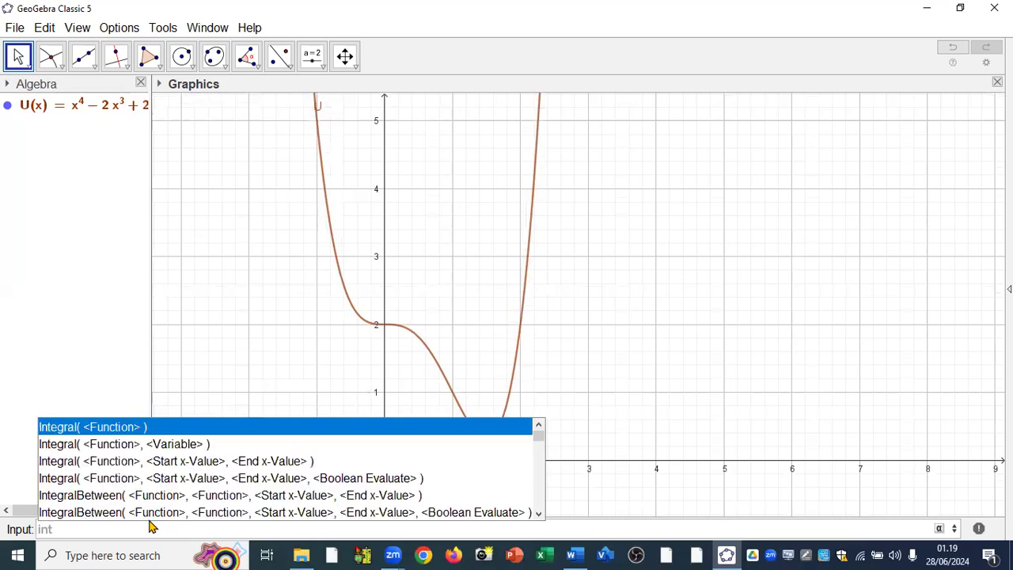
pyautogui.click(146, 467)
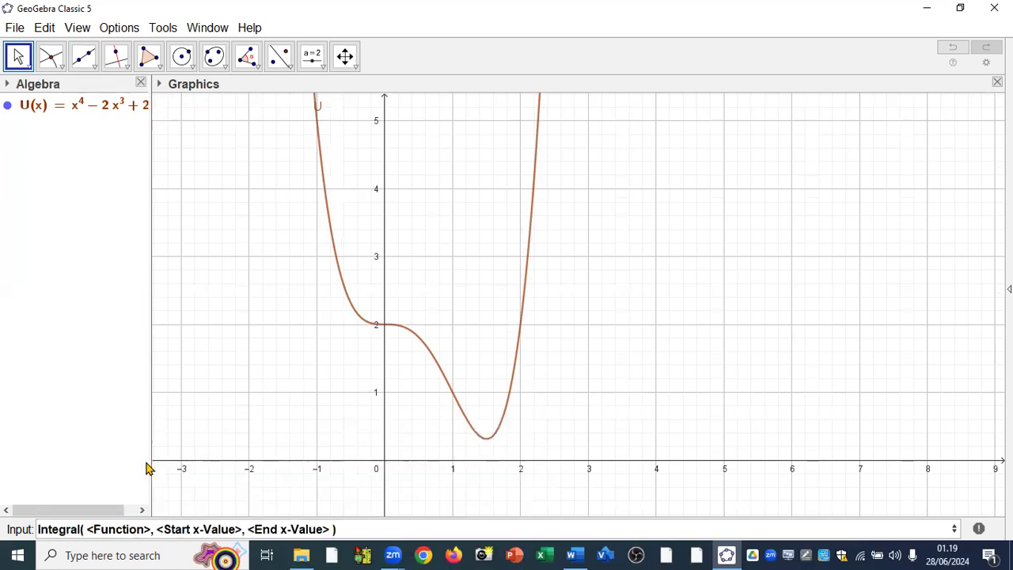
pyautogui.click(154, 532)
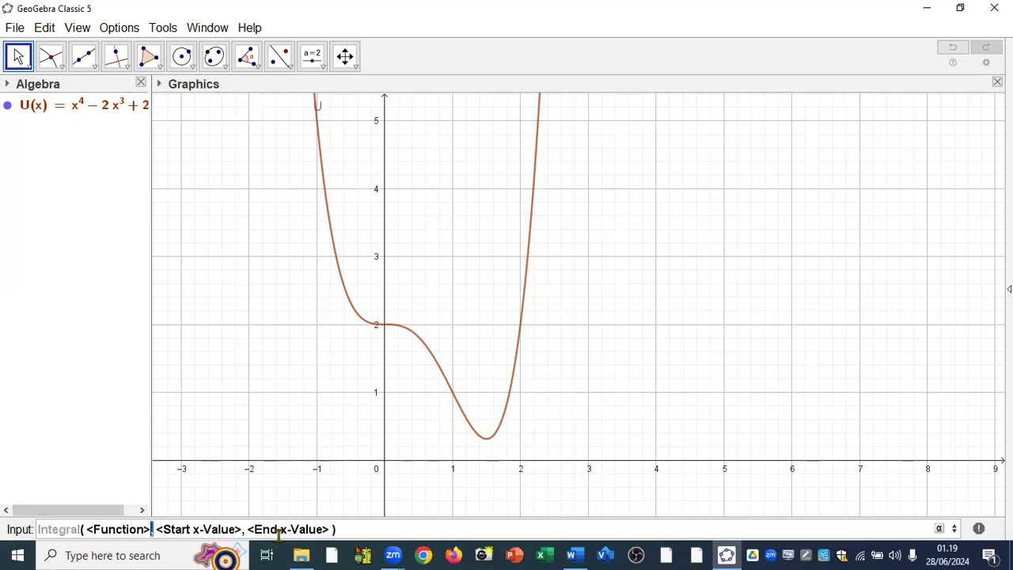
pyautogui.hotkey('shift', 'Left')
pyautogui.press('Right')
pyautogui.hotkey('shift', 'Left')
pyautogui.hotkey('shift', 'Left')
pyautogui.hotkey('shift', 'Left')
pyautogui.hotkey('shift', 'Left')
pyautogui.hotkey('shift', 'Left')
pyautogui.hotkey('shift', 'Left')
pyautogui.hotkey('shift', 'Left')
pyautogui.hotkey('shift', 'Left')
pyautogui.hotkey('shift', 'Left')
pyautogui.hotkey('shift', 'Left')
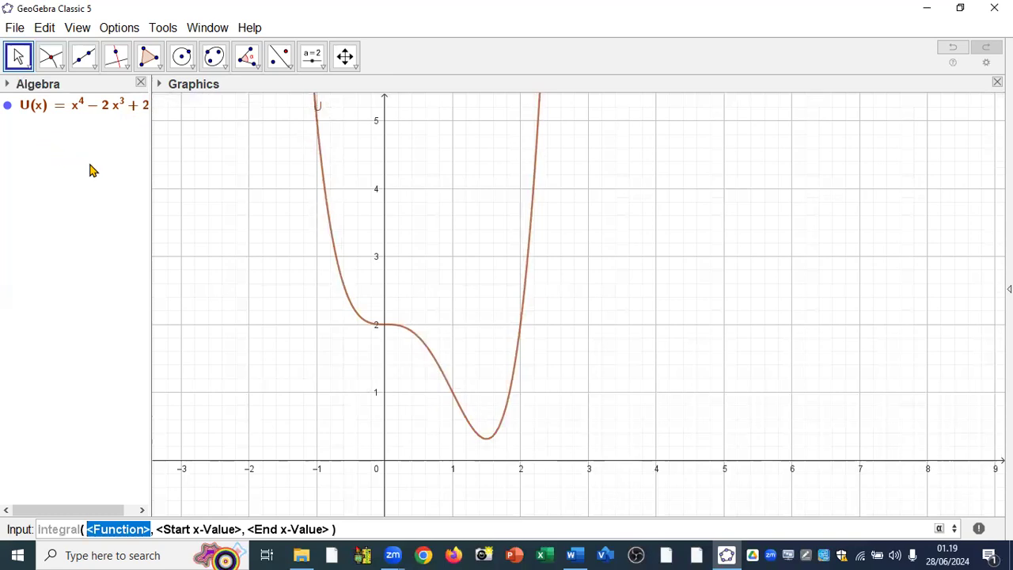
pyautogui.write('U')
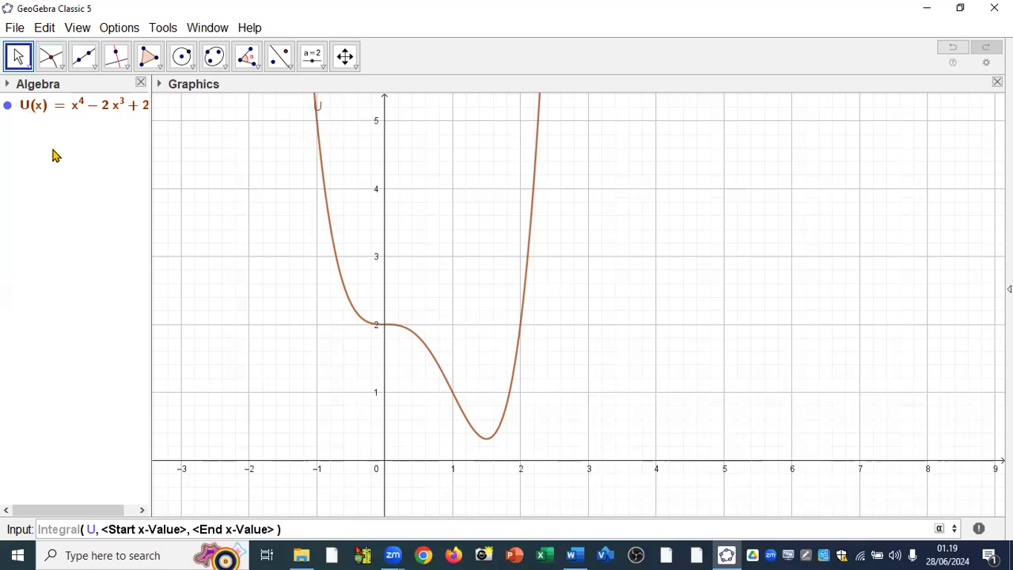
# Set the integral's start x-value to -1 and end x-value to 2, and create the shaded area under U.
pyautogui.press('Tab')
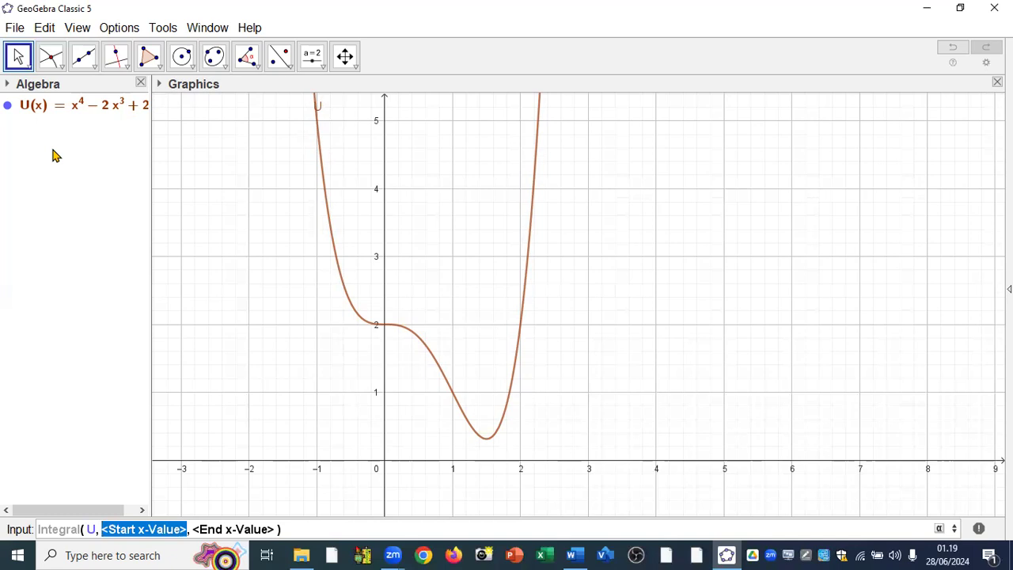
pyautogui.write('-1')
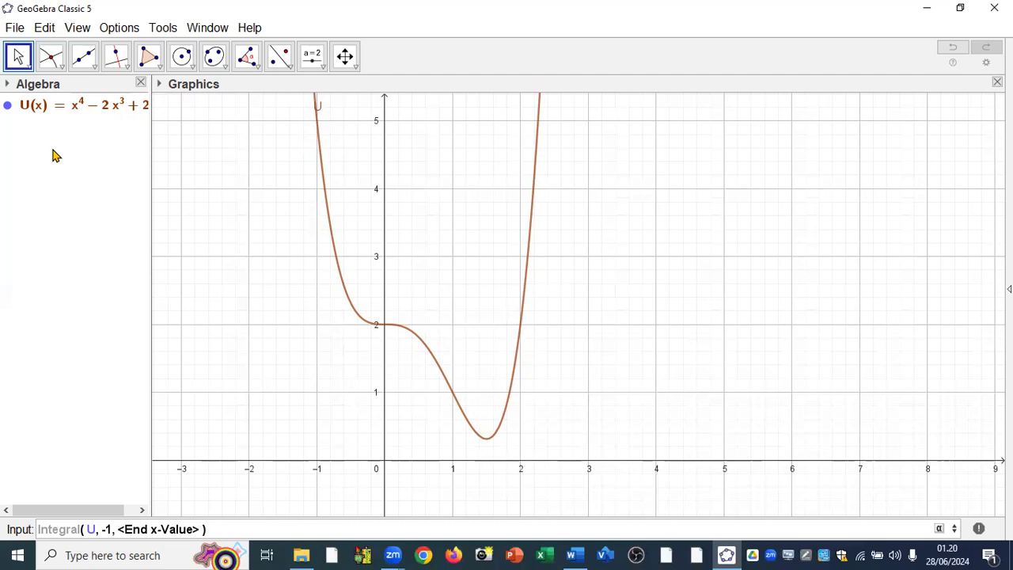
pyautogui.press('Tab')
pyautogui.write('2')
pyautogui.press('Return')
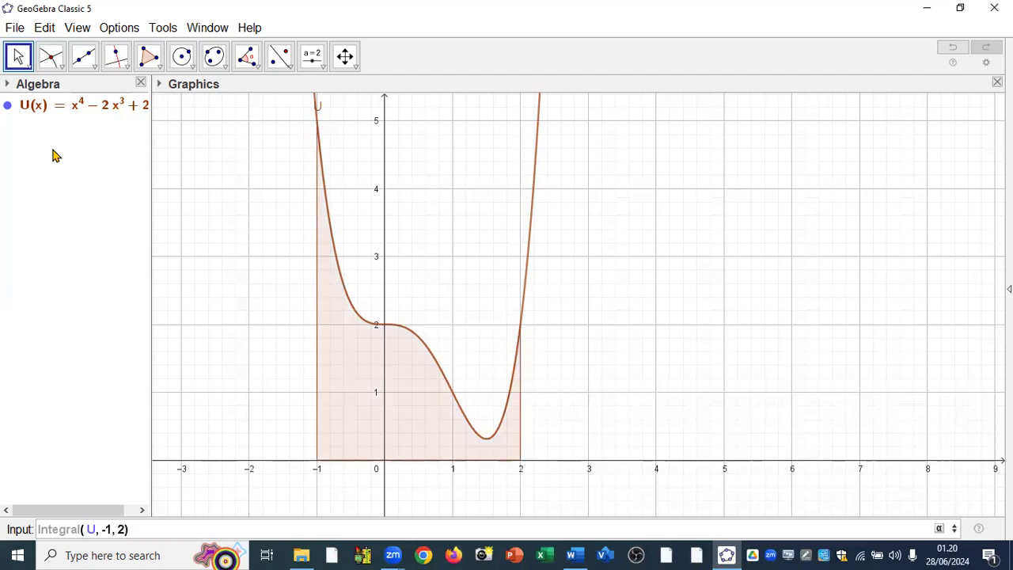
pyautogui.press('Return')
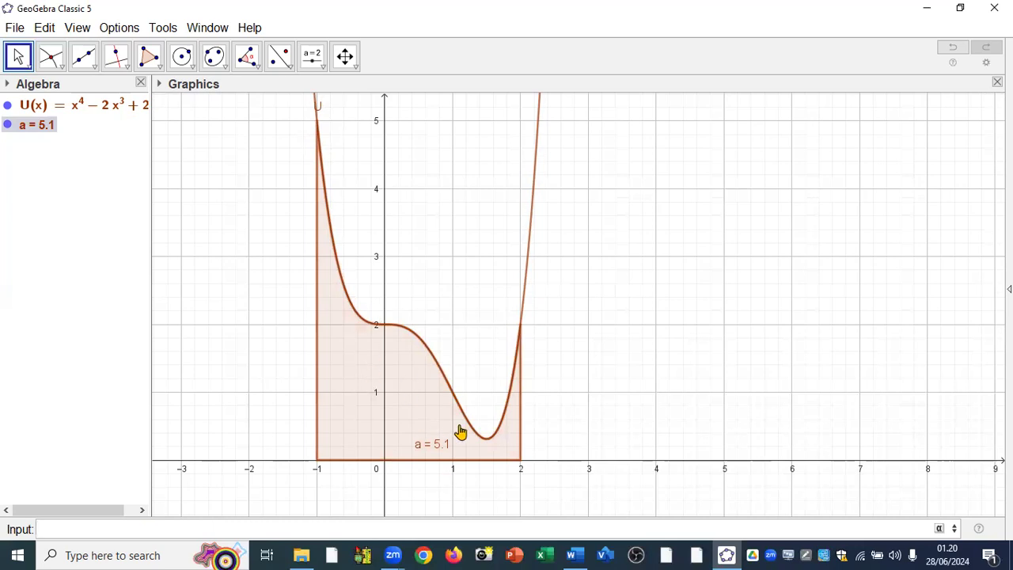
pyautogui.scroll(2, 445, 468)
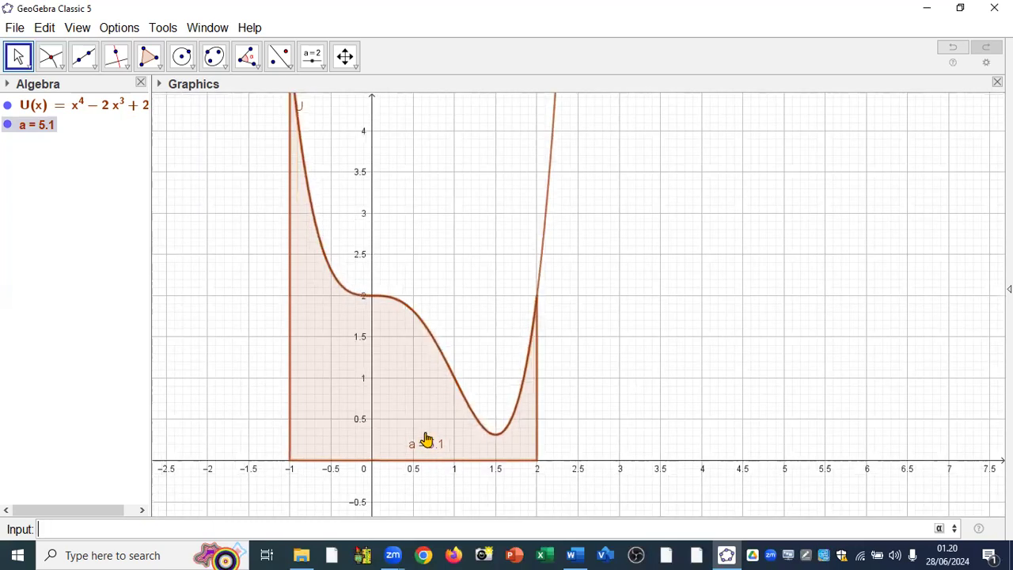
pyautogui.scroll(1, 425, 439)
pyautogui.scroll(1, 422, 430)
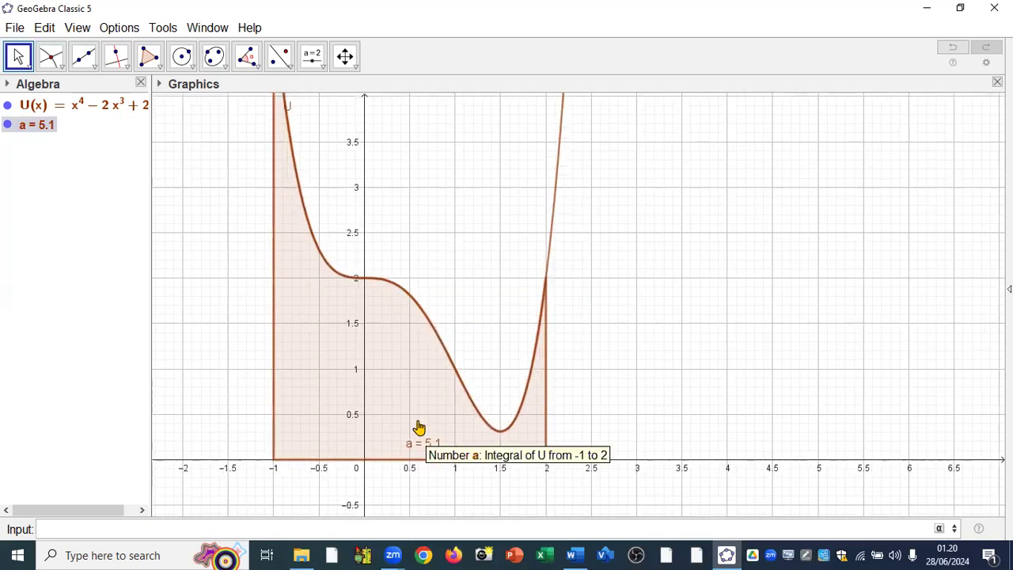
# Delete the quartic function U together with its shaded integral to clear the worksheet.
pyautogui.scroll(-1, 420, 427)
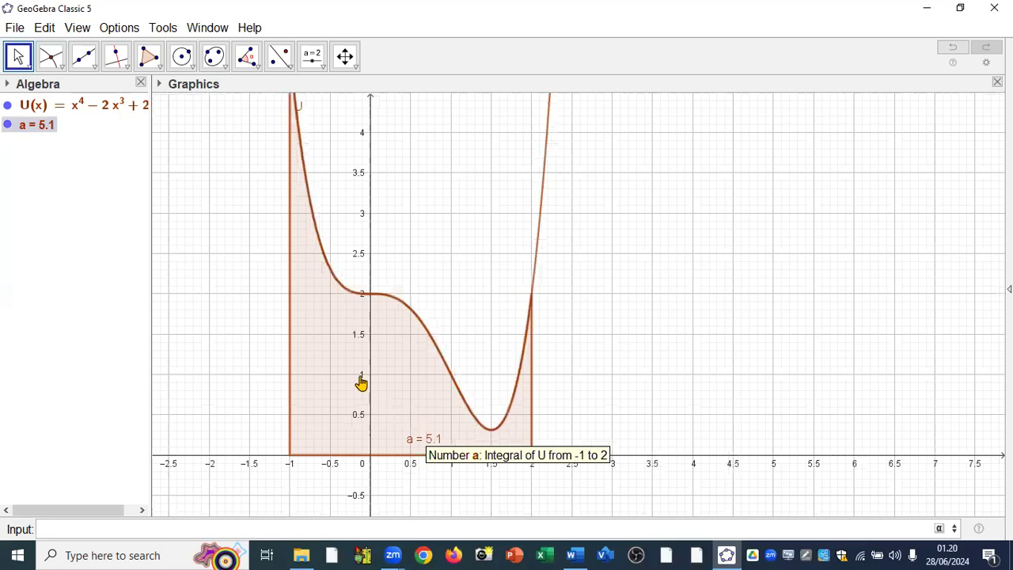
pyautogui.rightClick(78, 113)
pyautogui.click(139, 234)
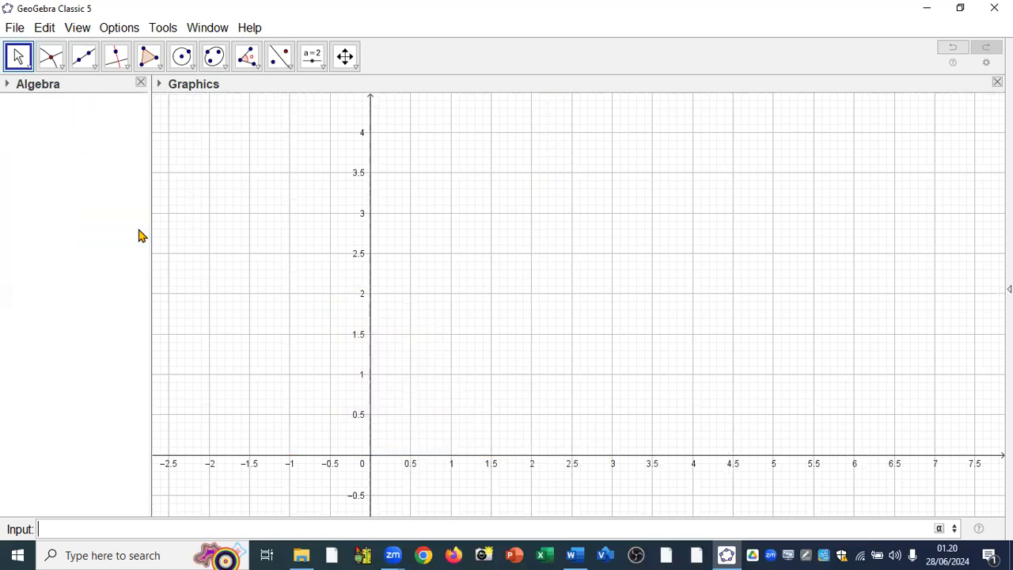
# Switch to the Word document to read the curve and line of example 8.5 and return to GeoGebra.
pyautogui.moveTo(575, 554)
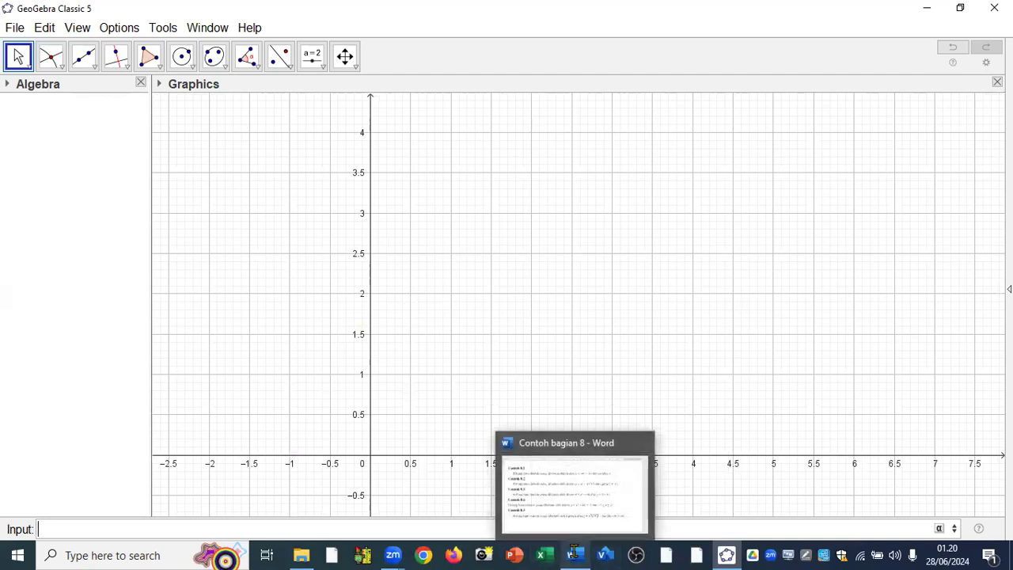
pyautogui.click(570, 500)
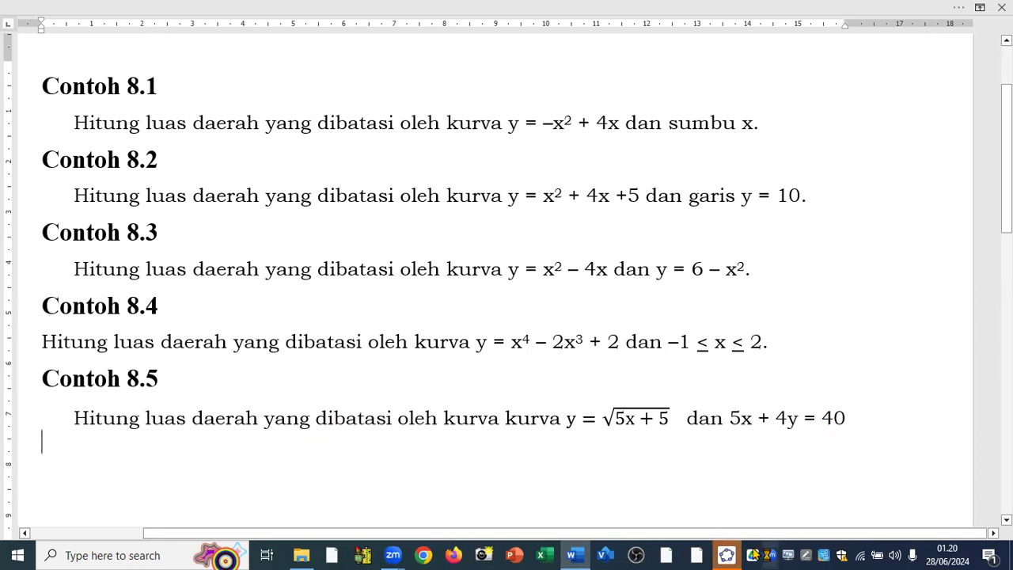
pyautogui.moveTo(727, 554)
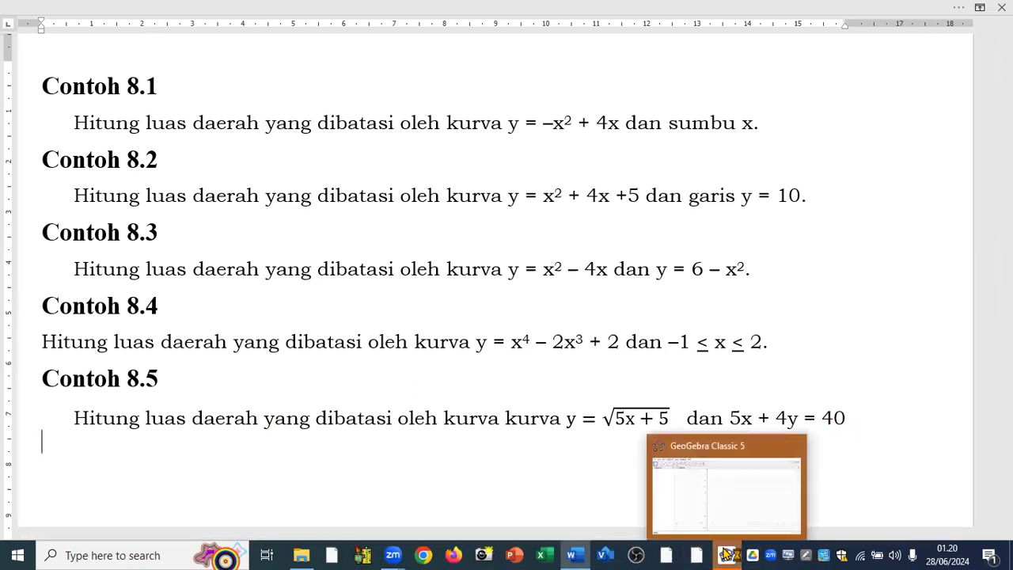
pyautogui.click(744, 500)
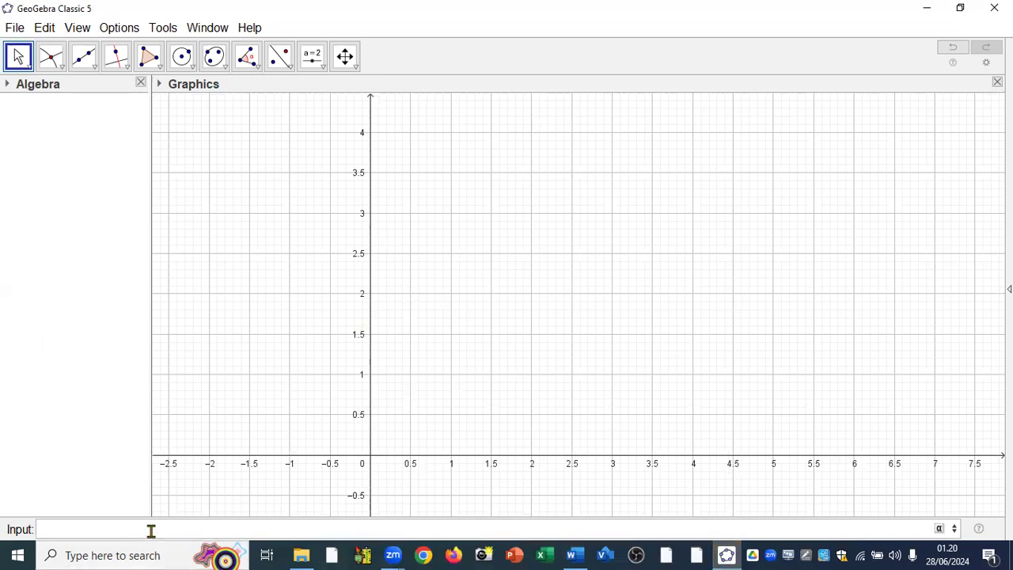
# Plot the square-root curve of example 8.5 as f=sqrt(5x+5).
pyautogui.write('f=sqrt')
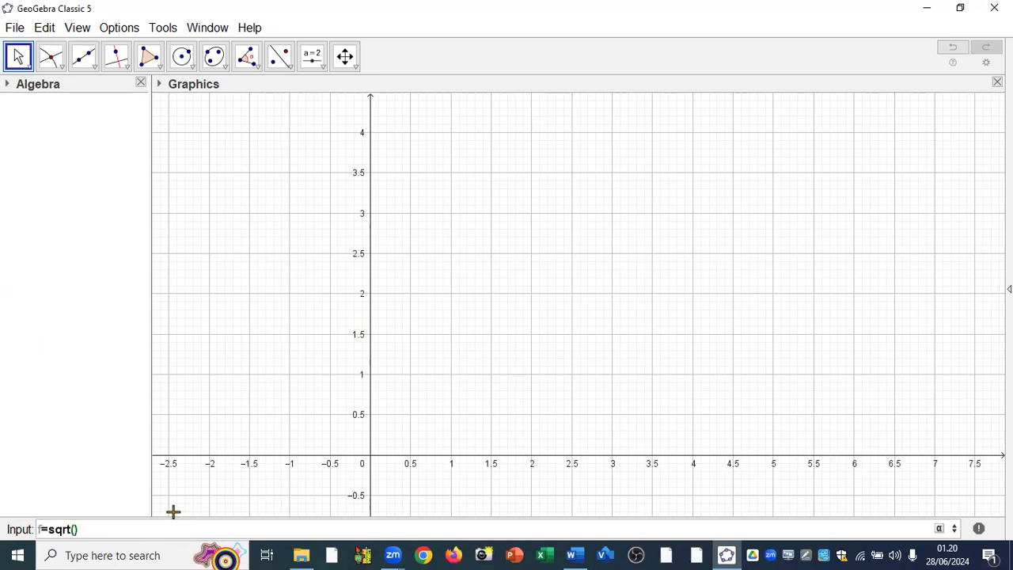
pyautogui.write('(5x')
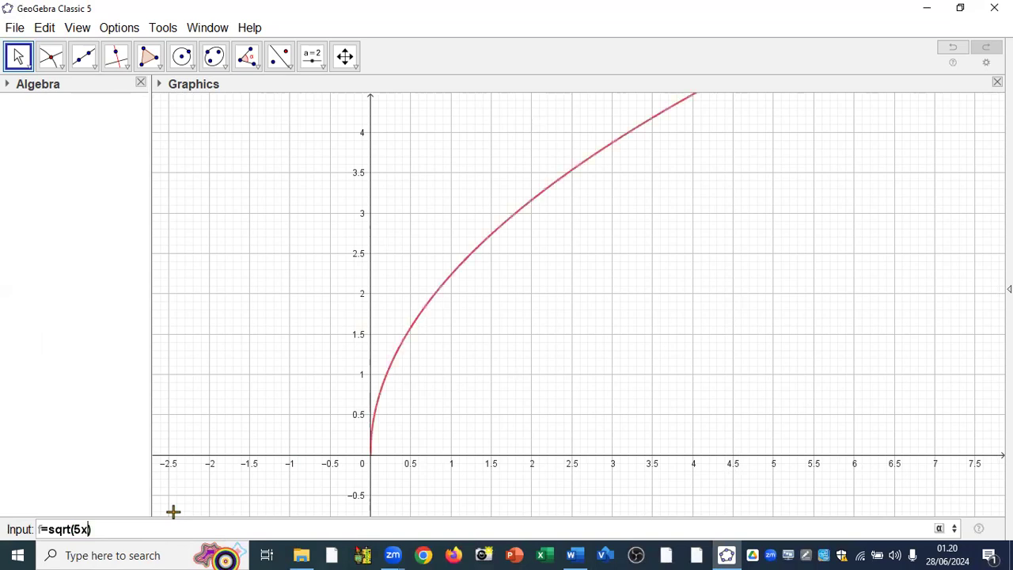
pyautogui.write('+5')
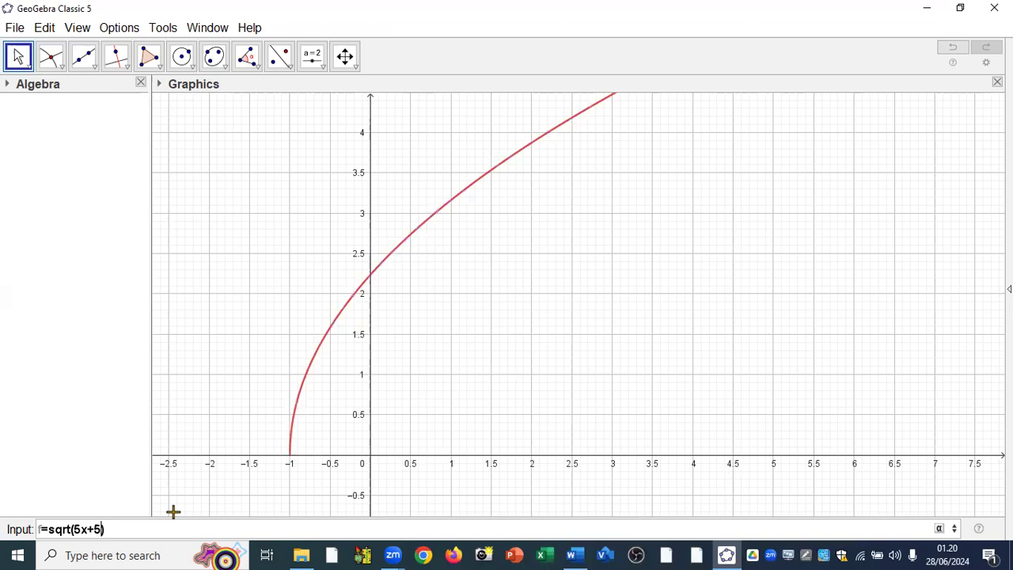
pyautogui.press('Return')
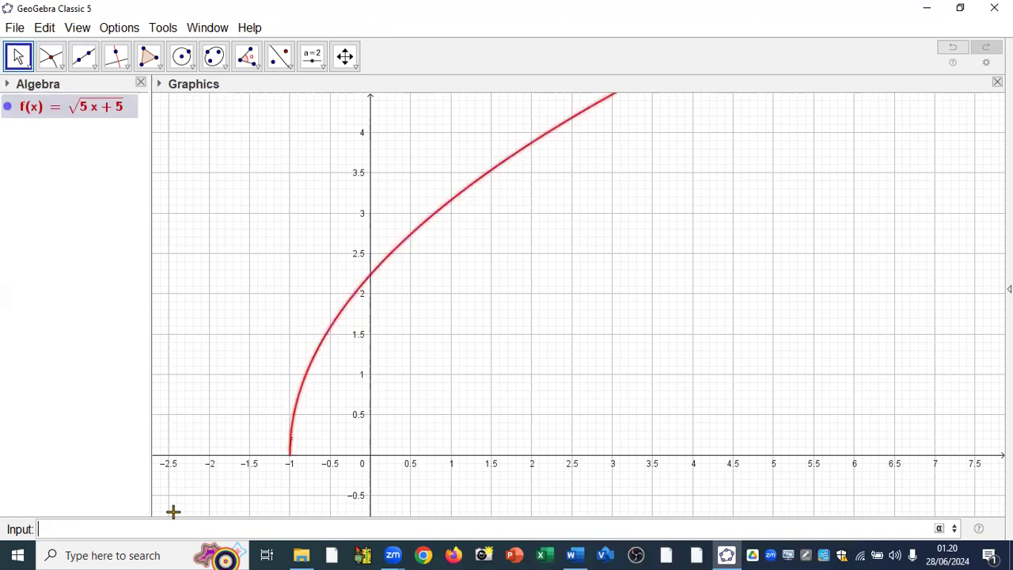
# Plot the line of example 8.5 as 5x+4y=40.
pyautogui.write('5x+')
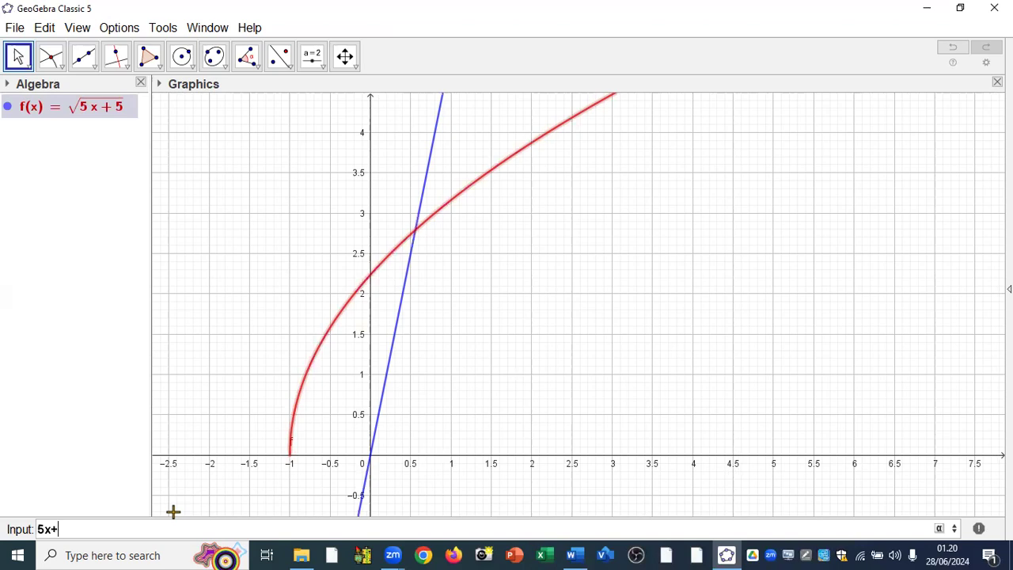
pyautogui.write('4y=40')
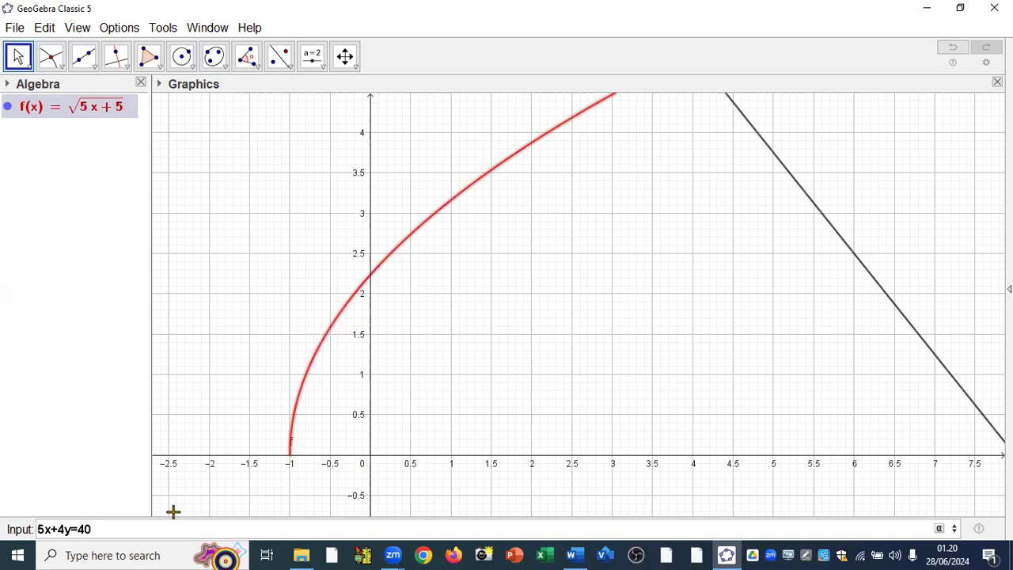
pyautogui.press('Return')
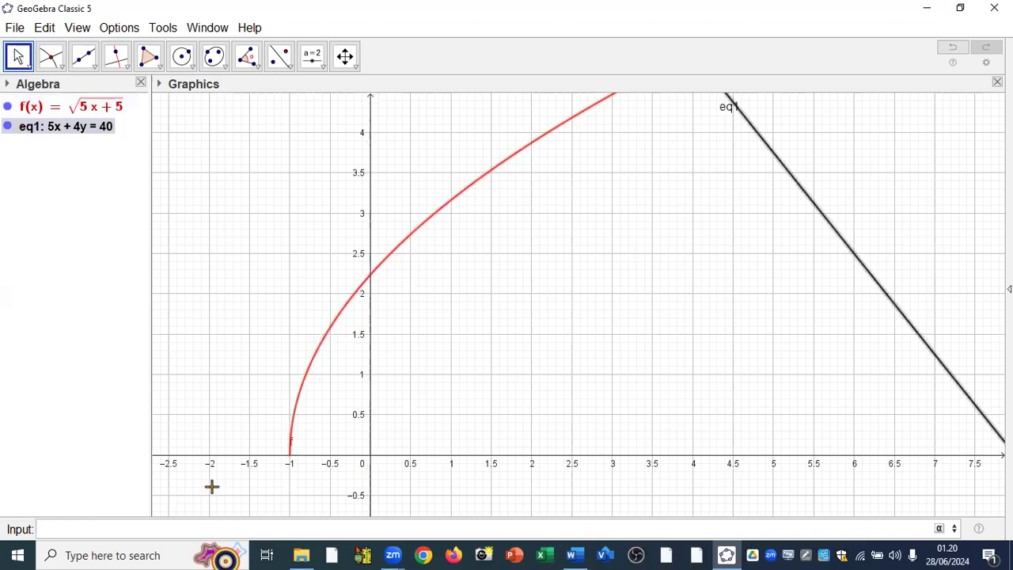
# Mark the intersection of the curve f with the x-axis using the Intersect tool.
pyautogui.scroll(-1, 469, 326)
pyautogui.scroll(-2, 469, 326)
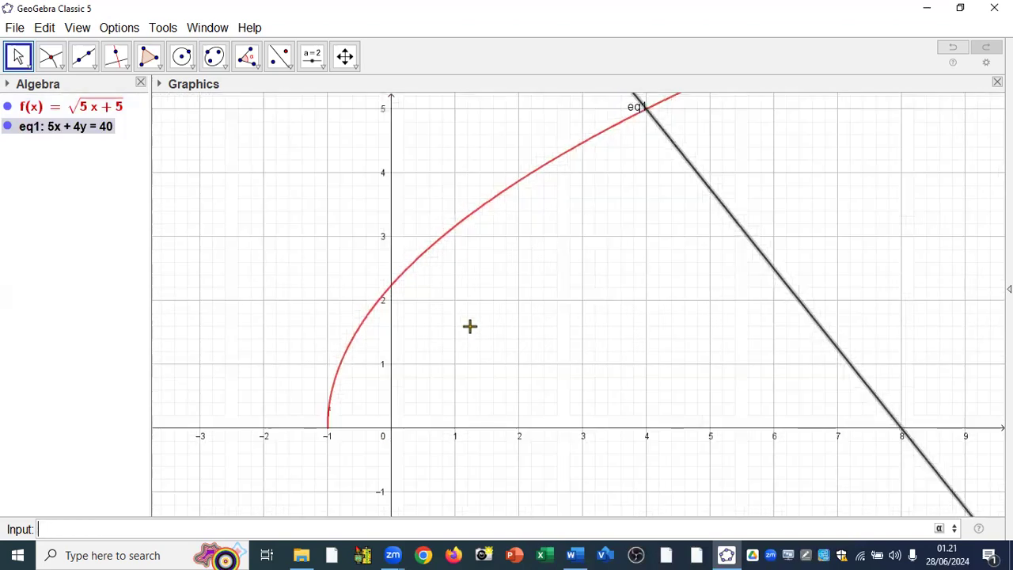
pyautogui.scroll(-1, 469, 326)
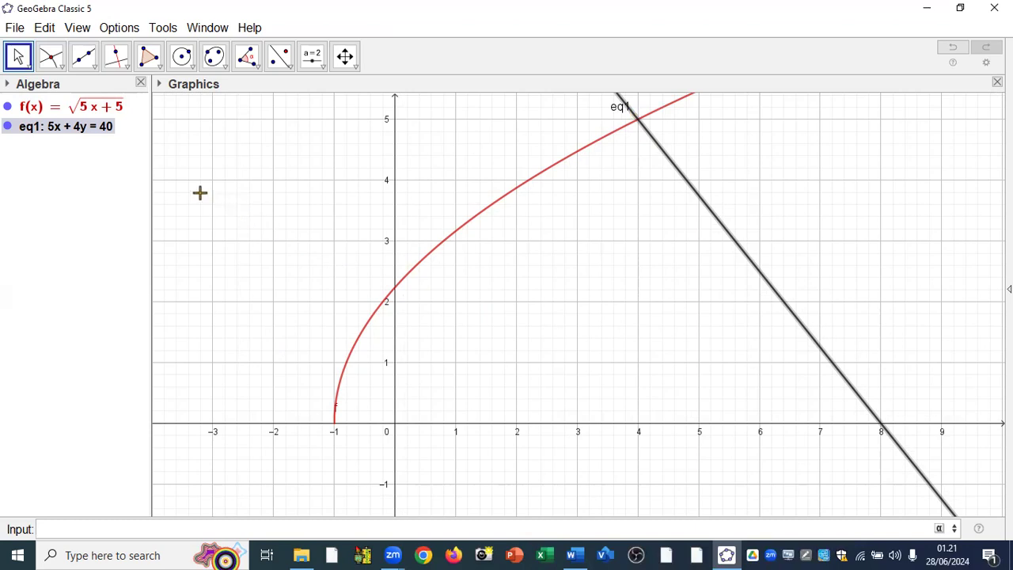
pyautogui.click(49, 58)
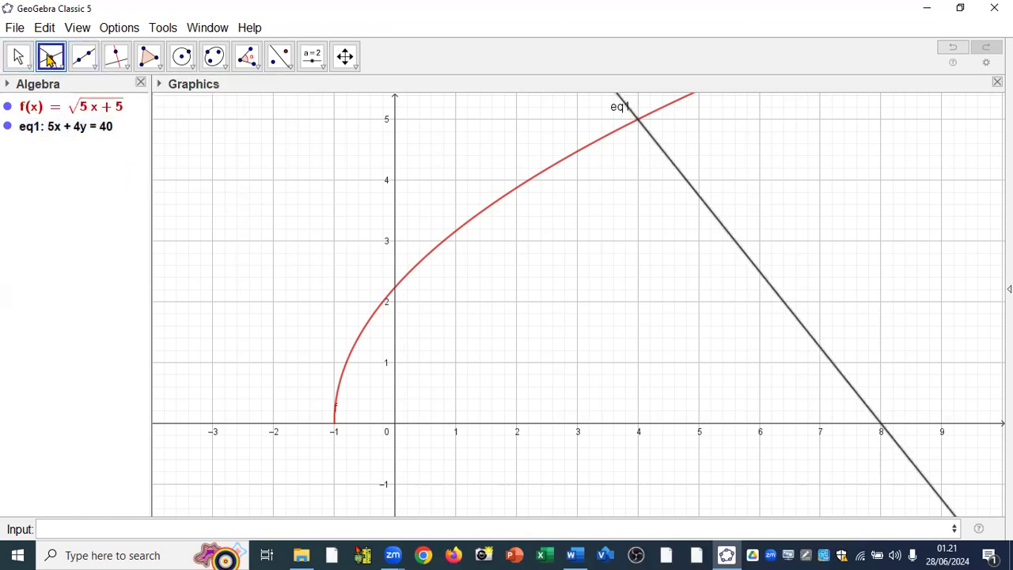
pyautogui.click(49, 58)
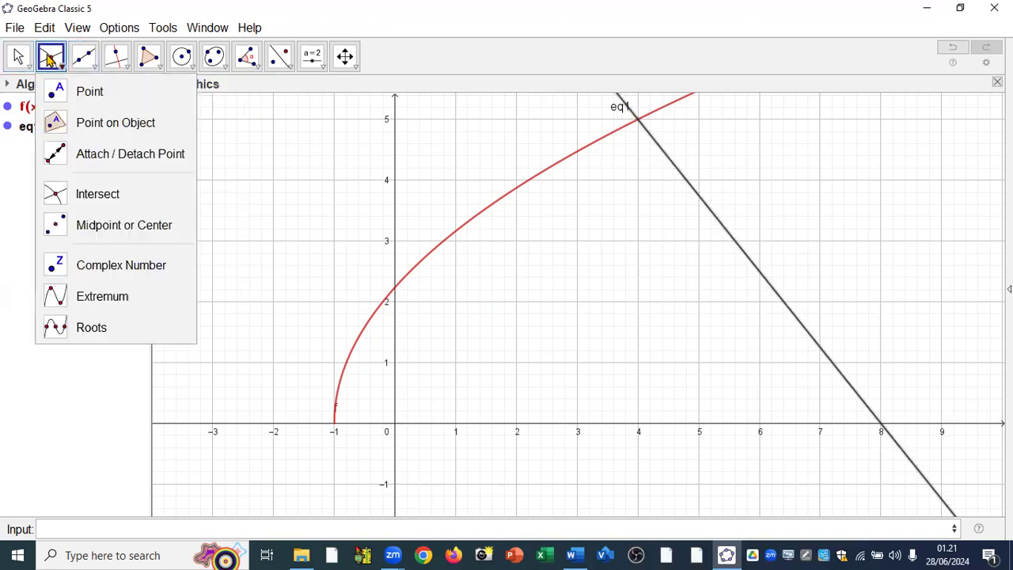
pyautogui.click(89, 204)
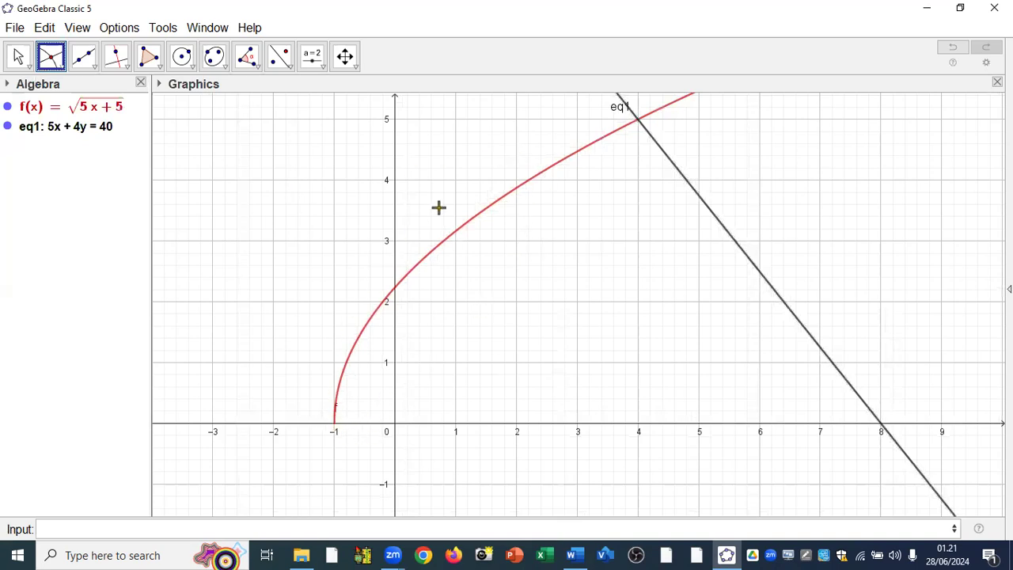
pyautogui.click(515, 195)
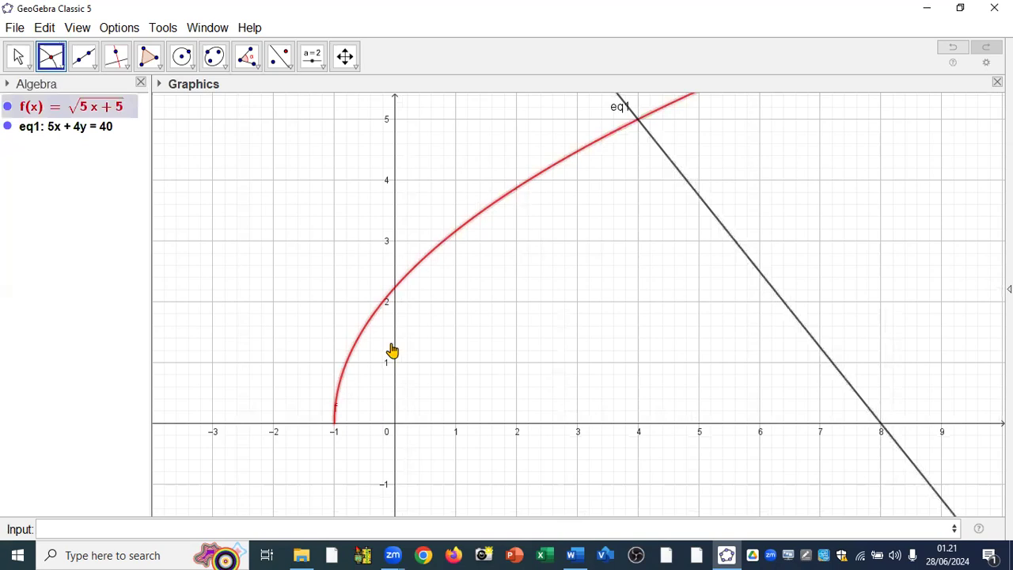
pyautogui.click(297, 431)
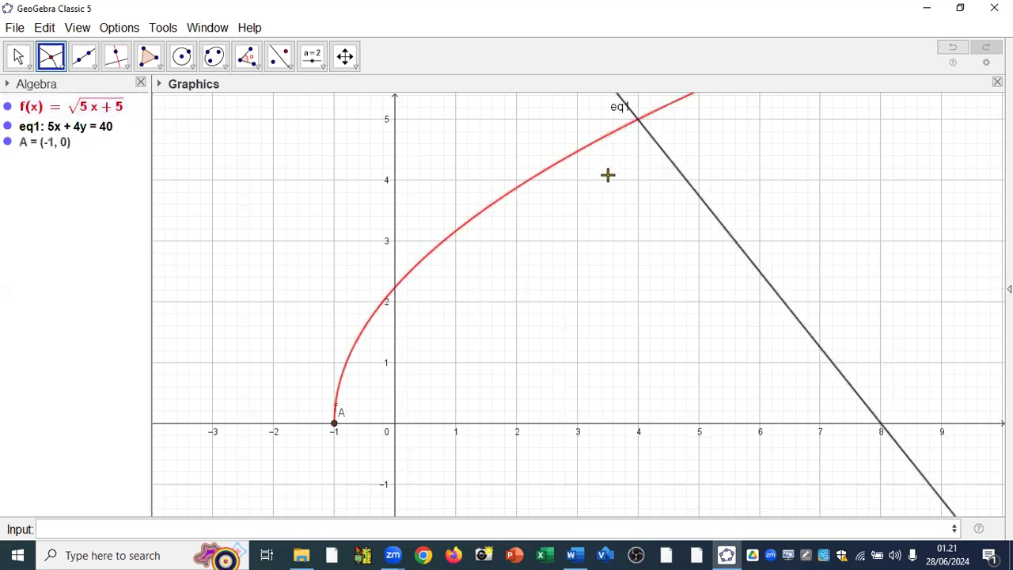
# Mark the intersection of the curve f with the line, and of the line with the x-axis.
pyautogui.click(539, 178)
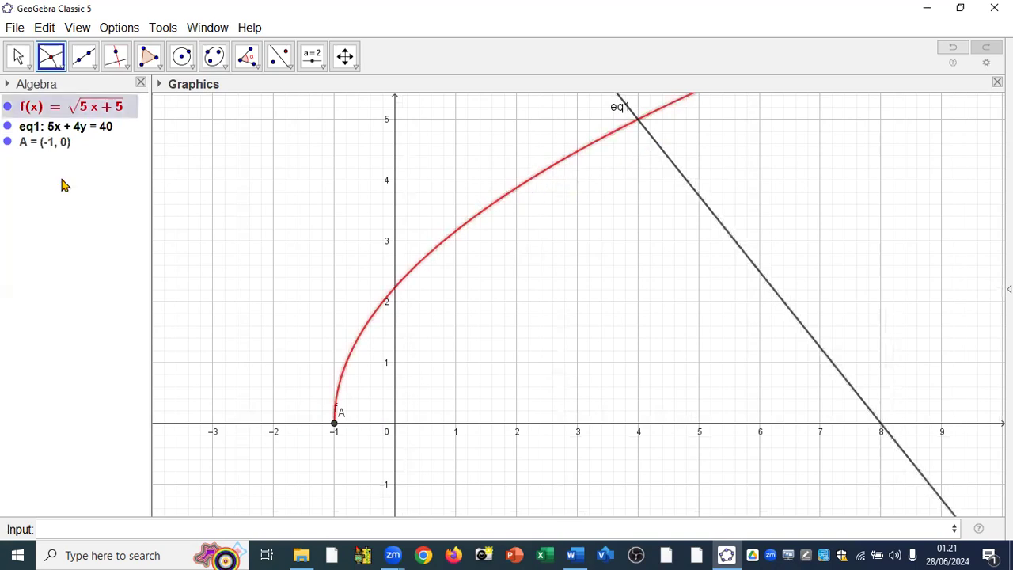
pyautogui.click(673, 169)
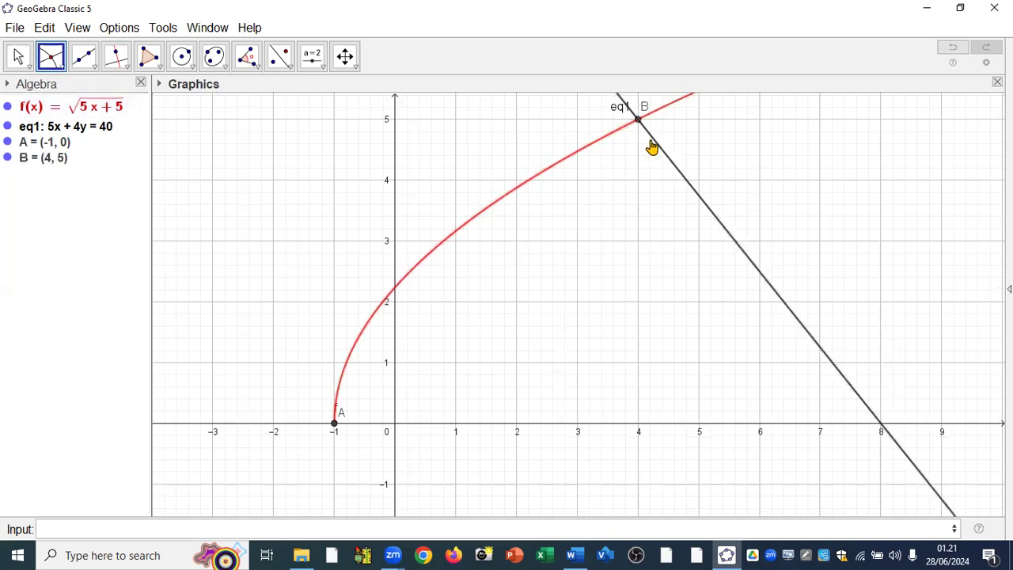
pyautogui.click(672, 161)
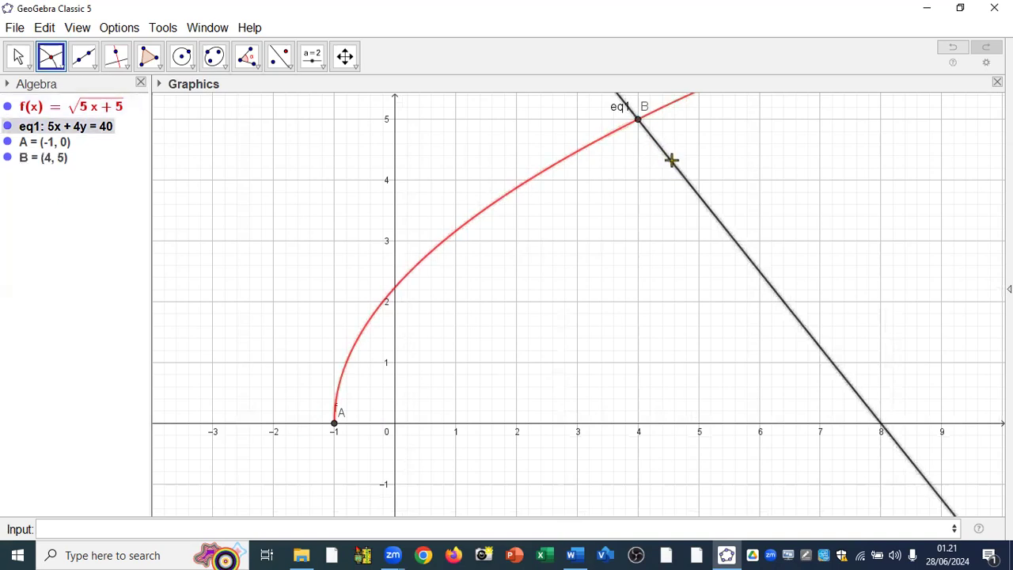
pyautogui.click(934, 426)
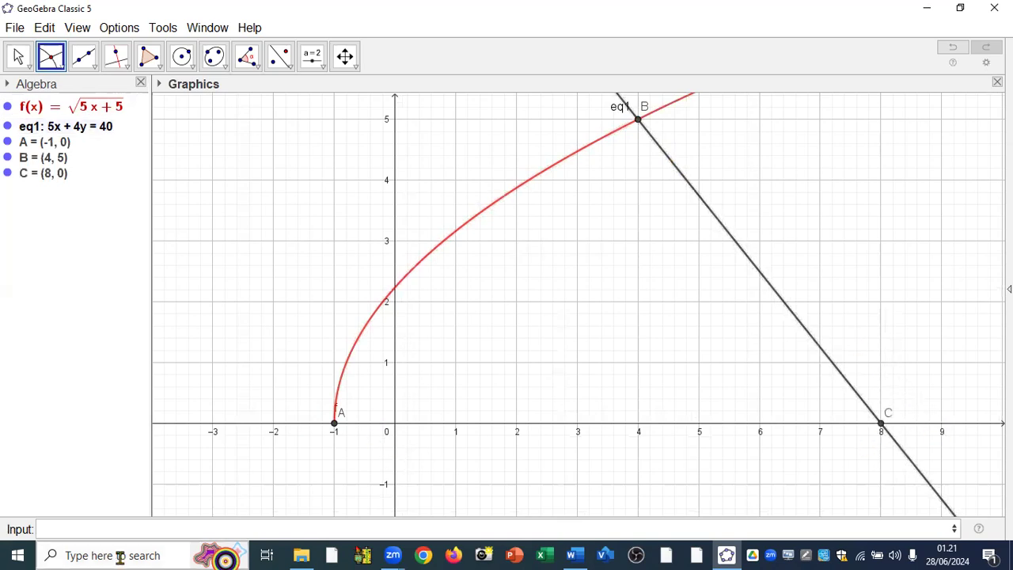
# Create the integral of f with start x-value x(A) and end x-value x(B).
pyautogui.click(87, 532)
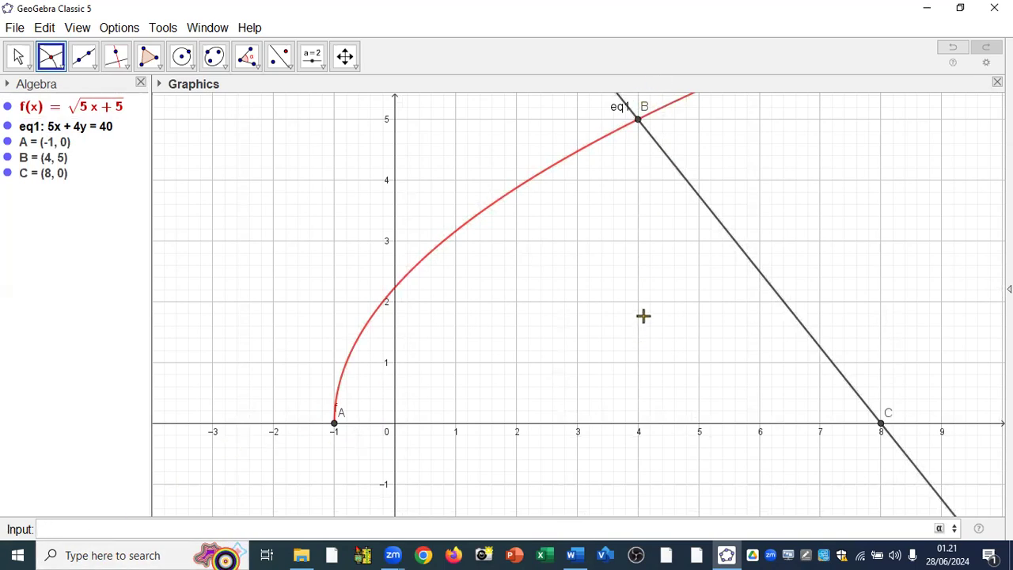
pyautogui.write('int')
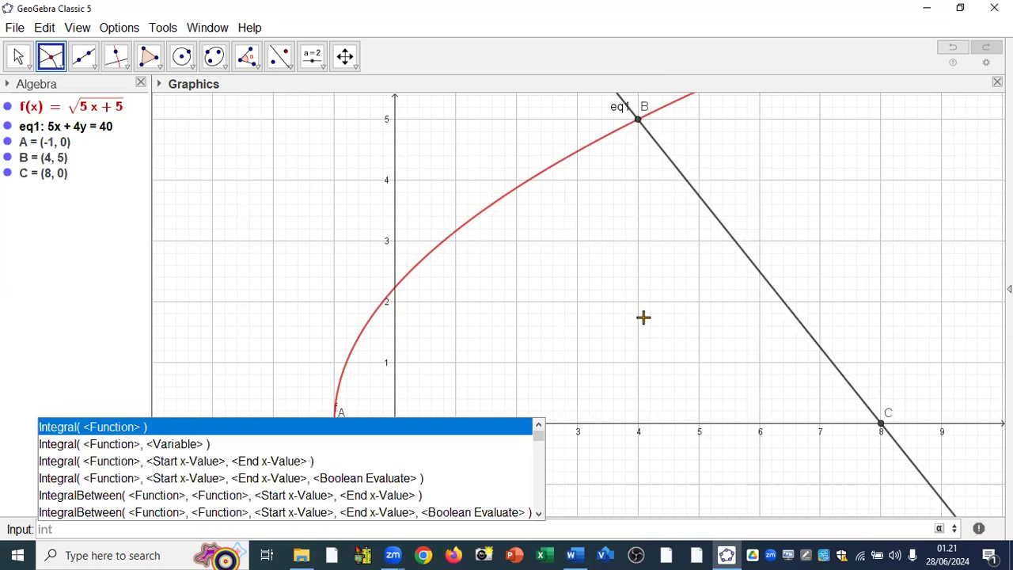
pyautogui.click(216, 466)
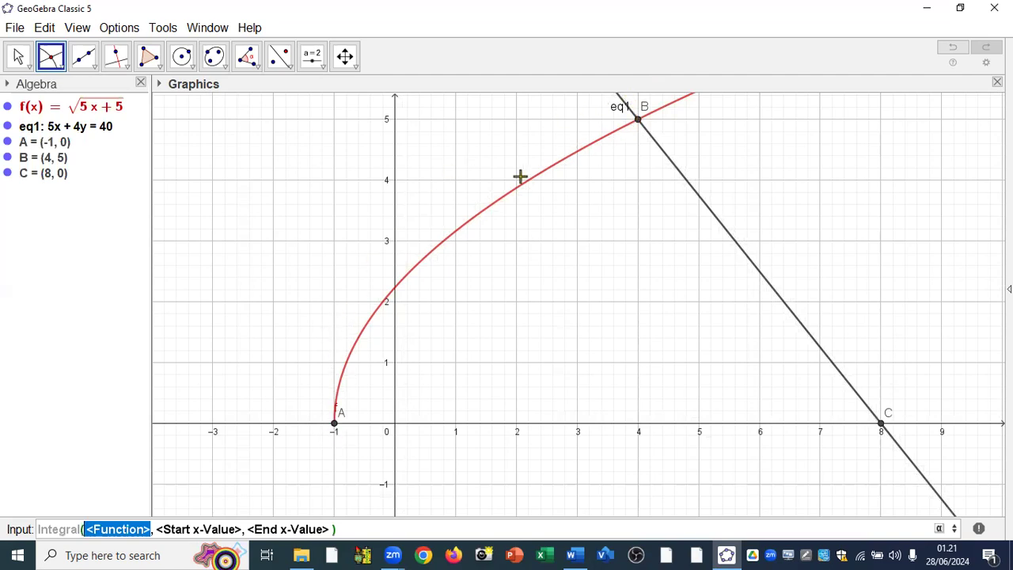
pyautogui.write('f')
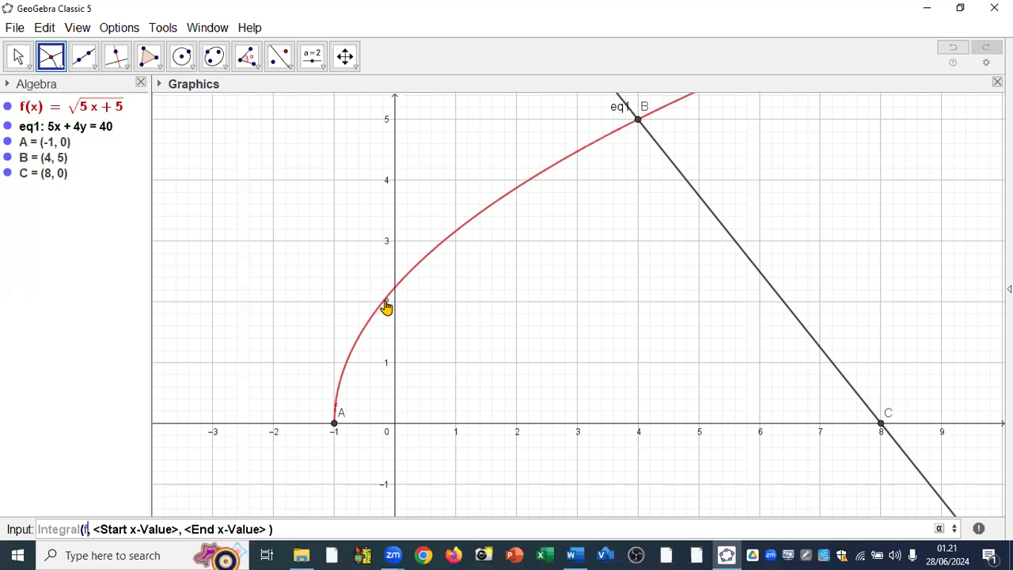
pyautogui.press('Tab')
pyautogui.write('x(')
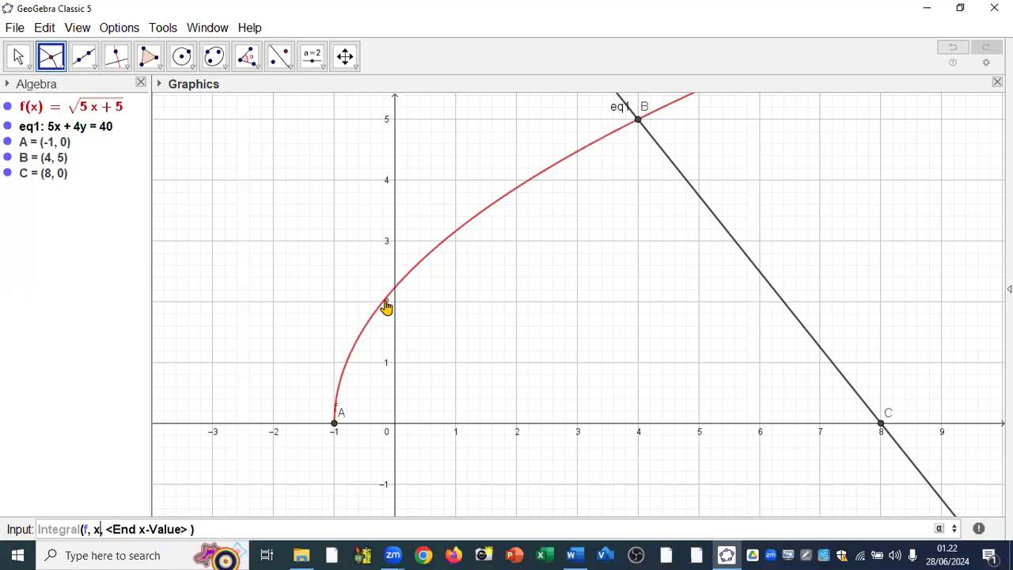
pyautogui.write('A)')
pyautogui.press('Tab')
pyautogui.write('x(B)')
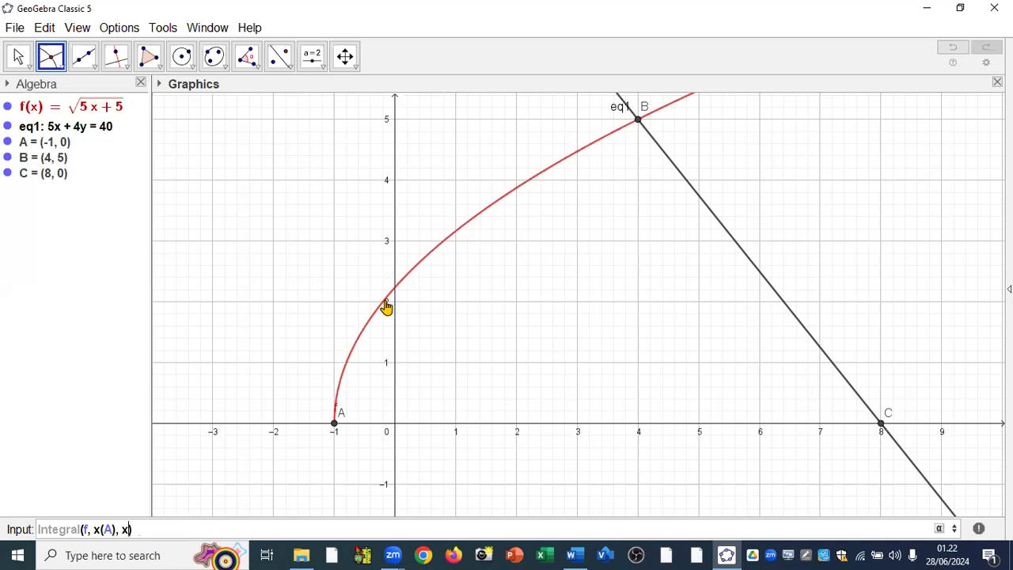
pyautogui.press('Return')
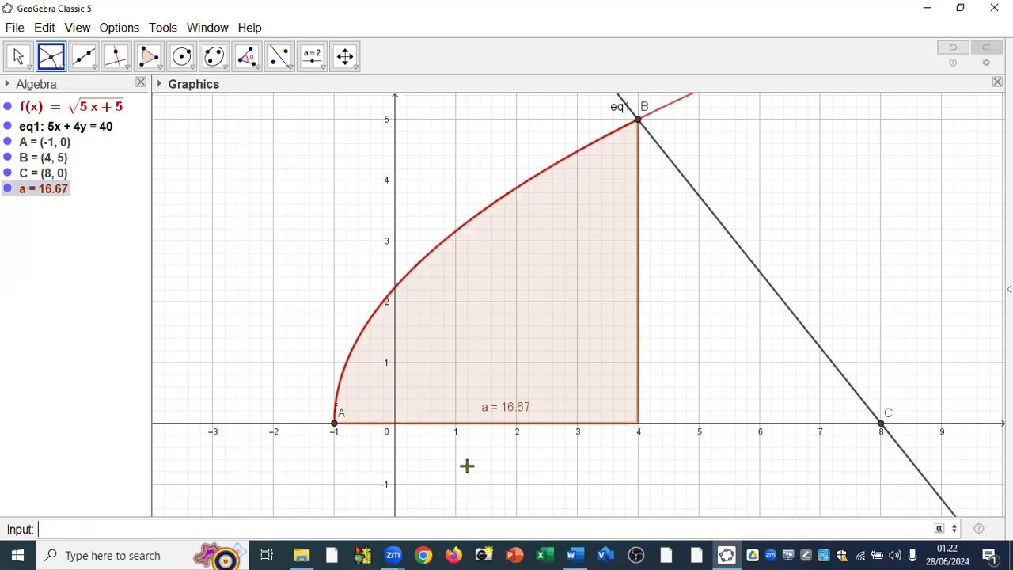
# Create the integral of the line eq1 with start x-value x(B) and end x-value x(C).
pyautogui.write('int')
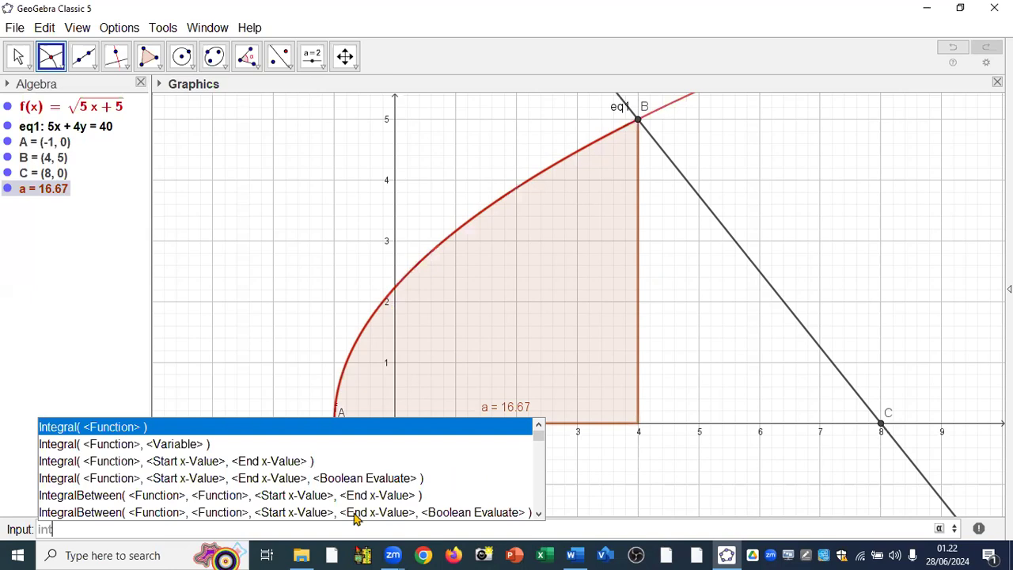
pyautogui.click(115, 468)
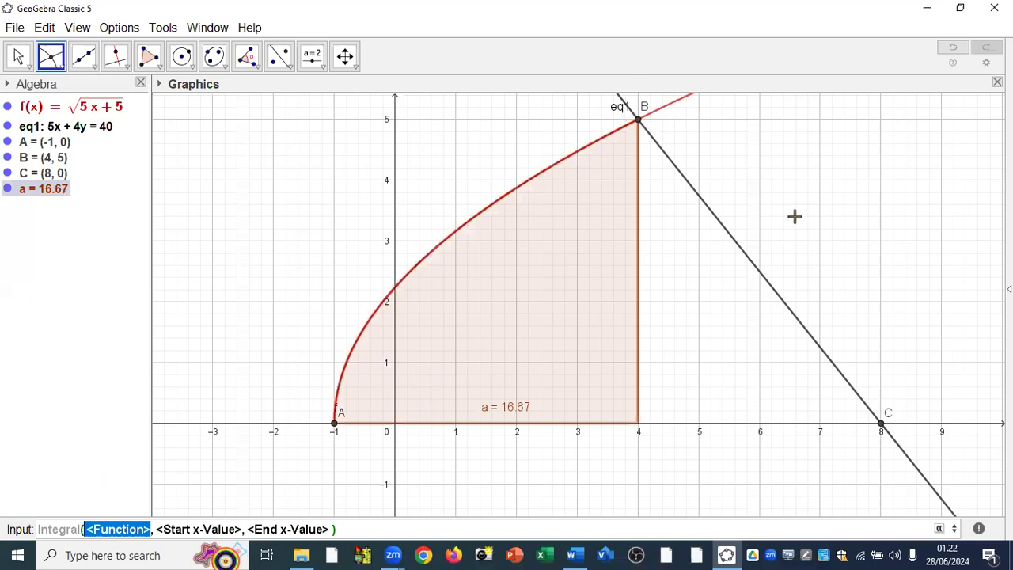
pyautogui.write('eq1')
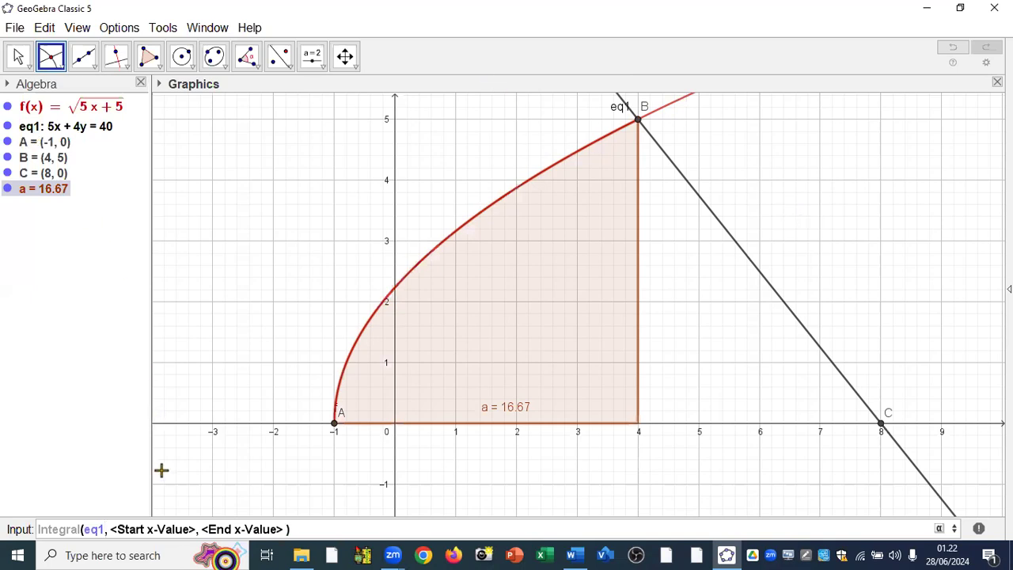
pyautogui.press('Tab')
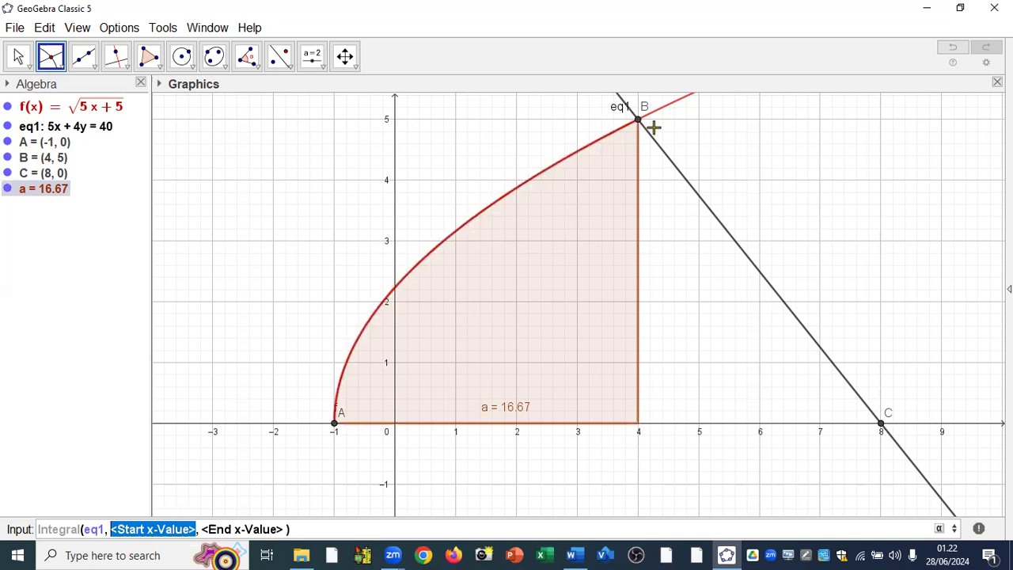
pyautogui.write('x(B')
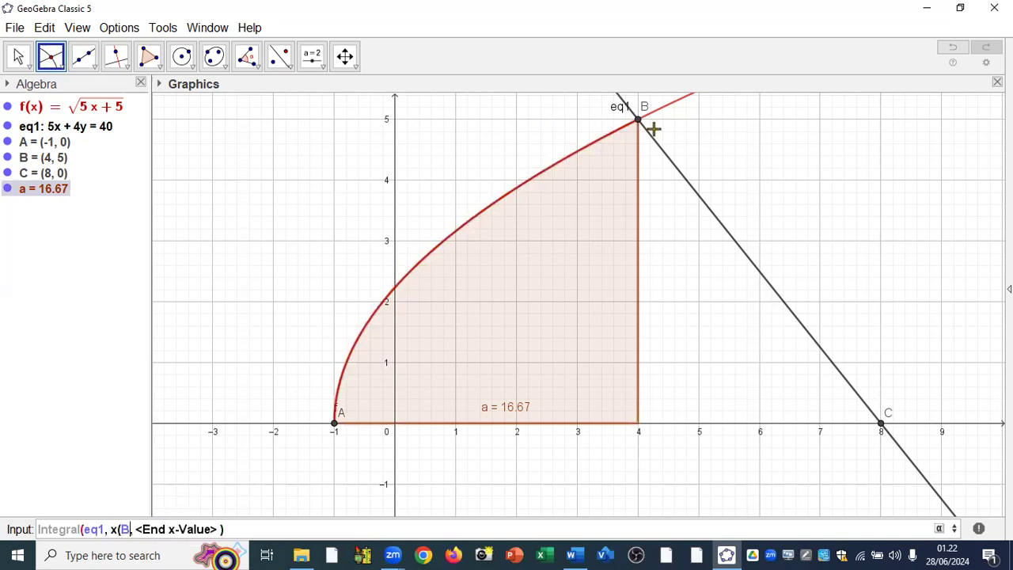
pyautogui.write(')')
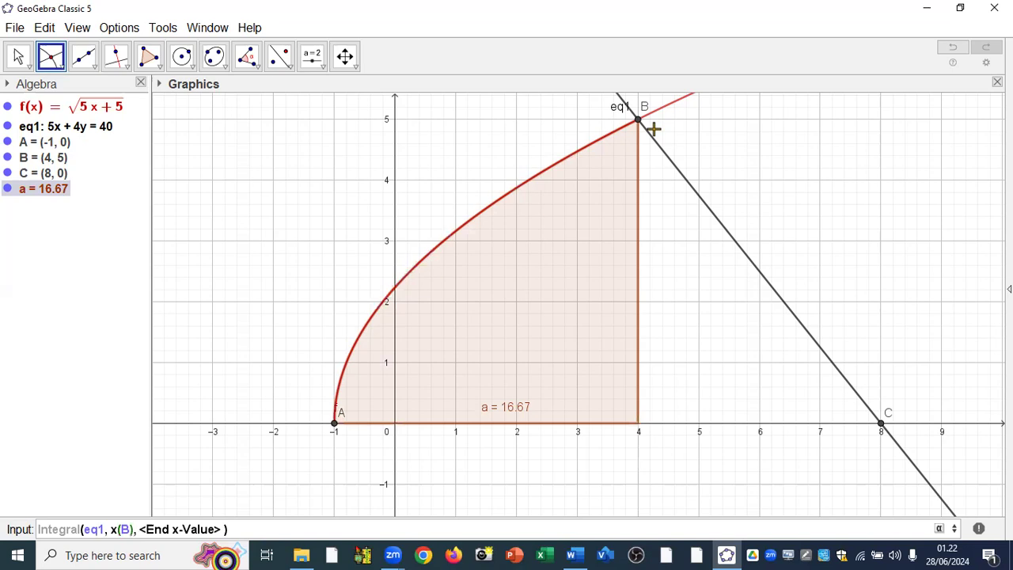
pyautogui.press('Tab')
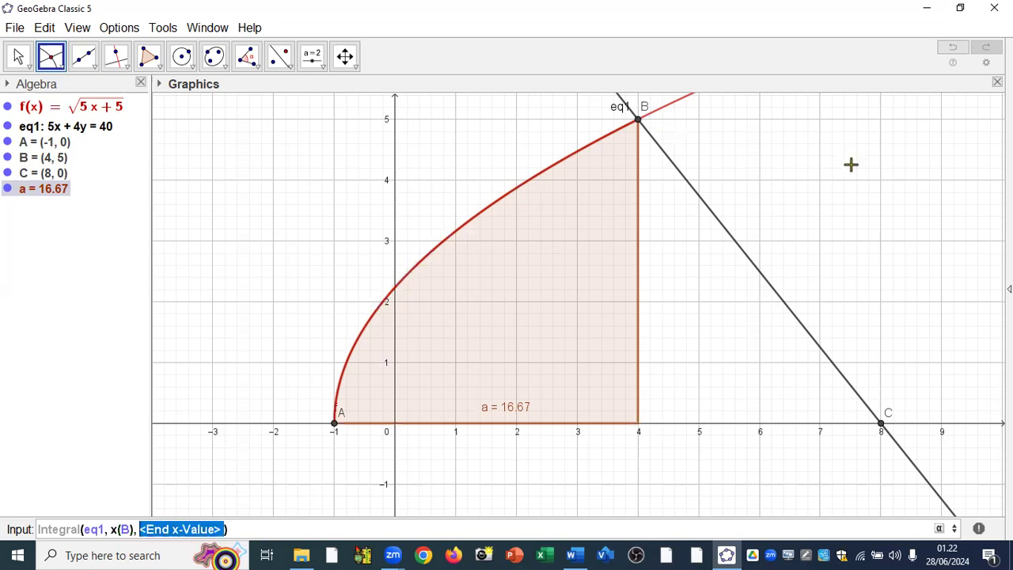
pyautogui.write('x(C')
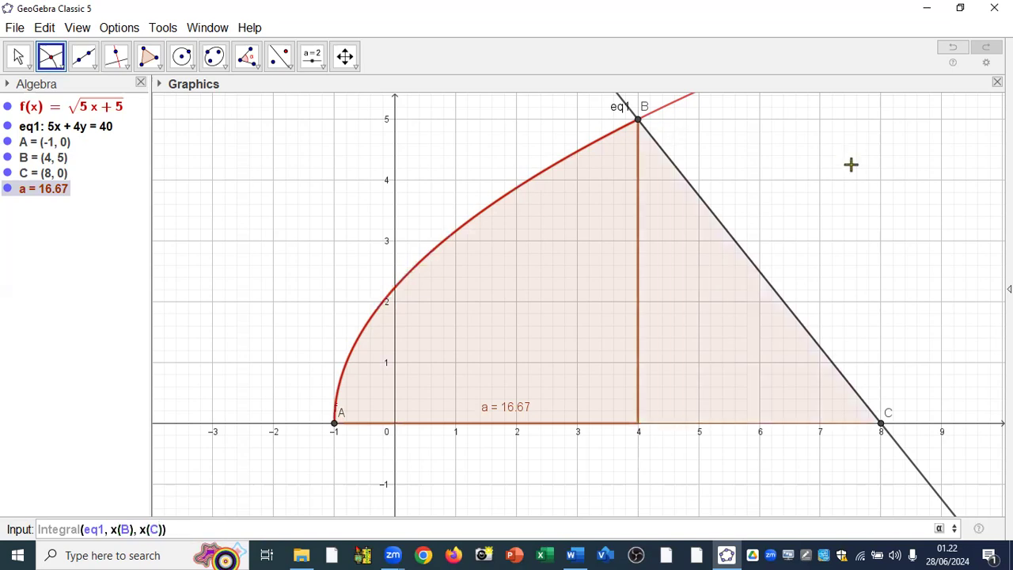
pyautogui.press('Return')
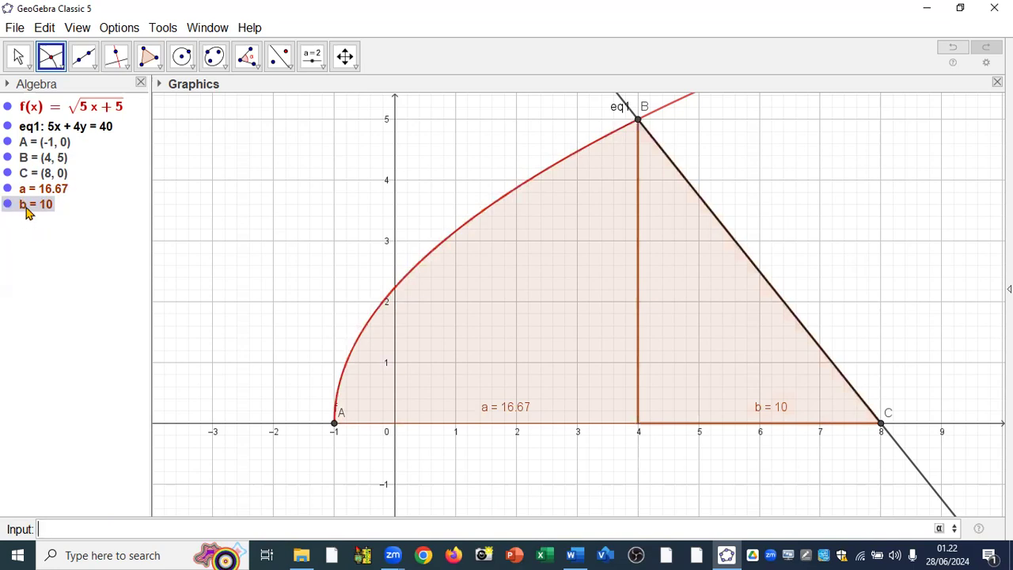
# Compute the total bounded area as the sum a+b of the two integrals.
pyautogui.write('a+b')
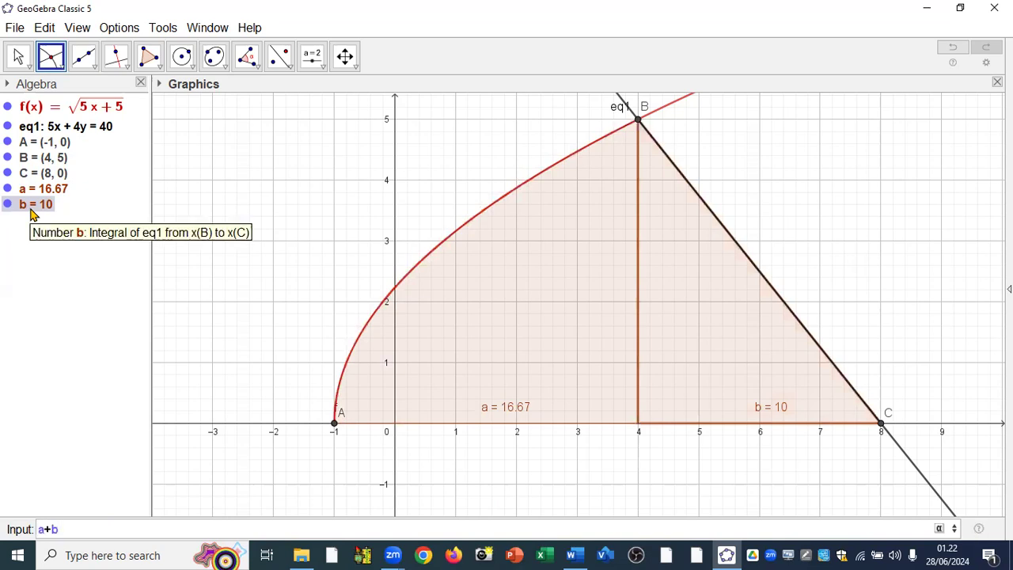
pyautogui.press('Return')
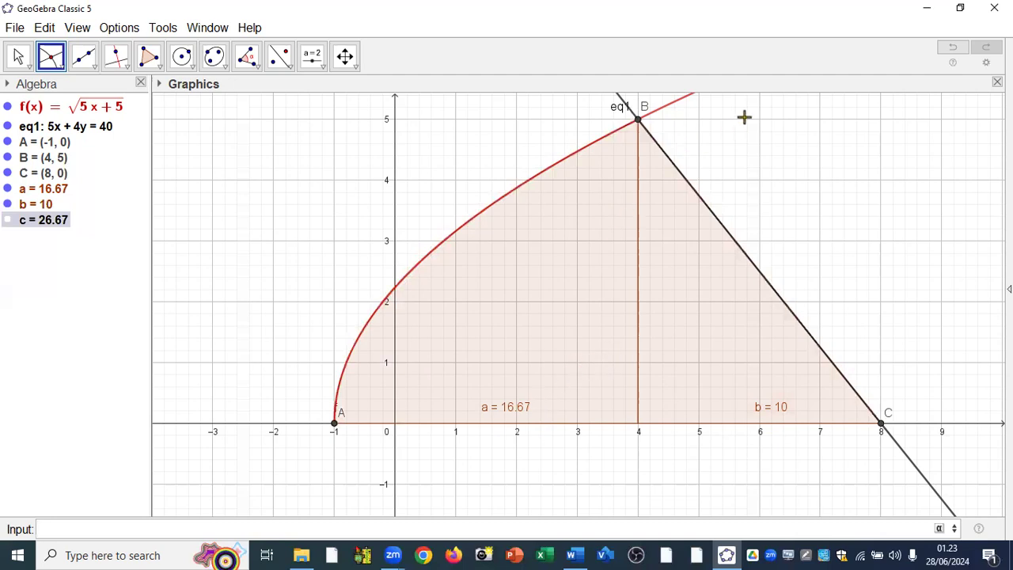
pyautogui.click(747, 56)
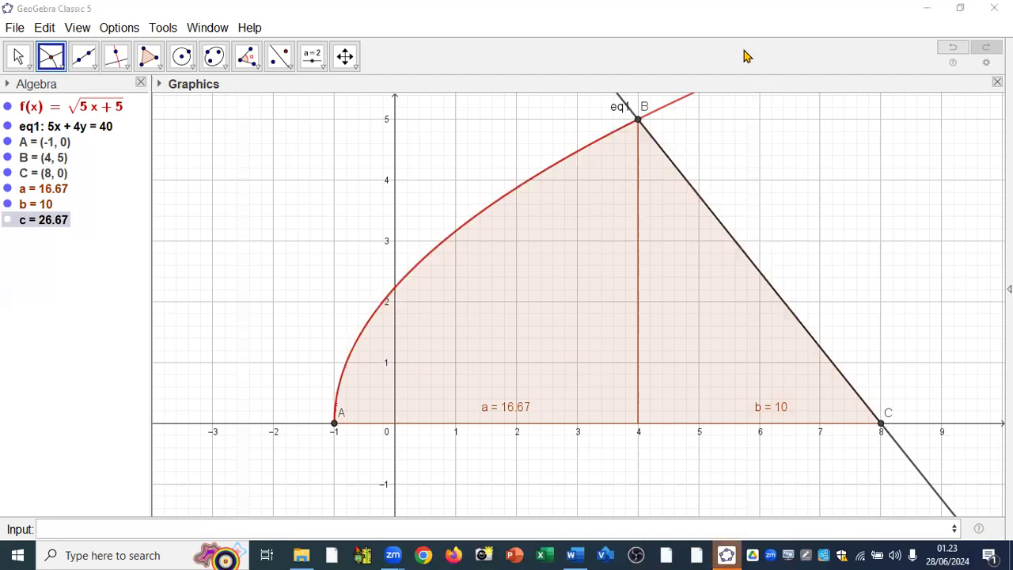